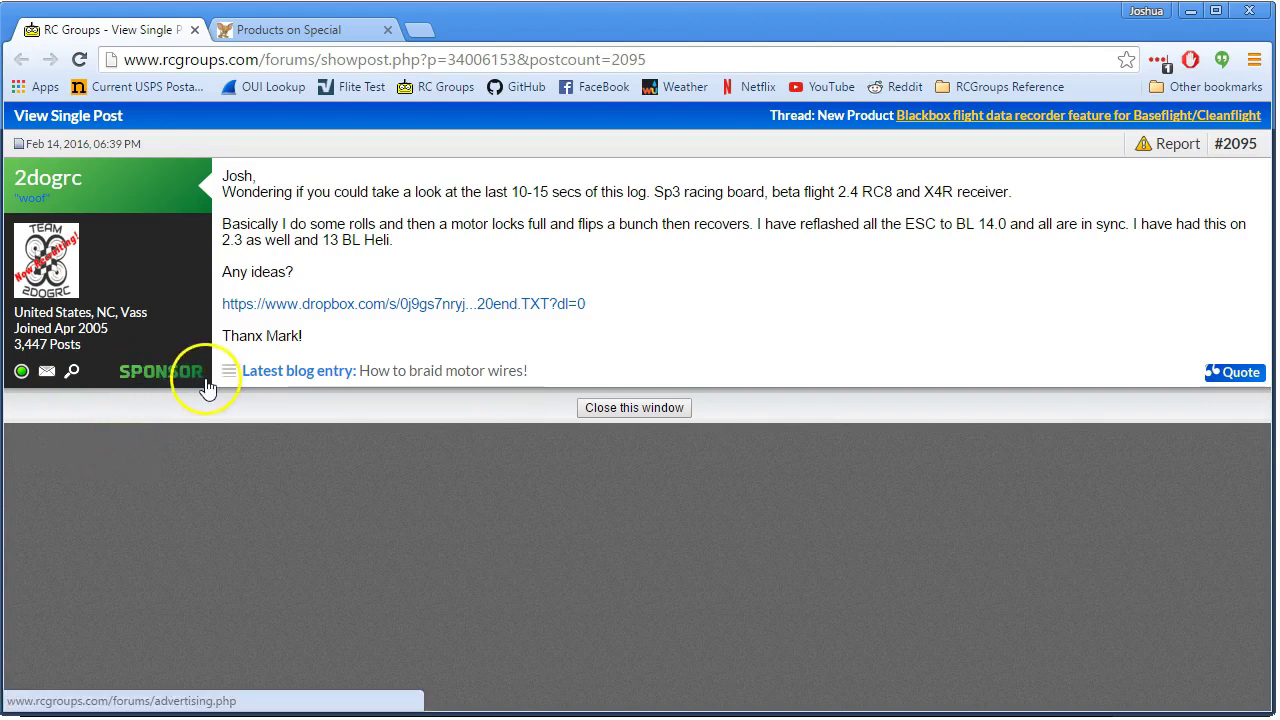
- Browse the 2dogrc.com Specials page through its discounted products, and return to the RC Groups forum post
click(315, 28)
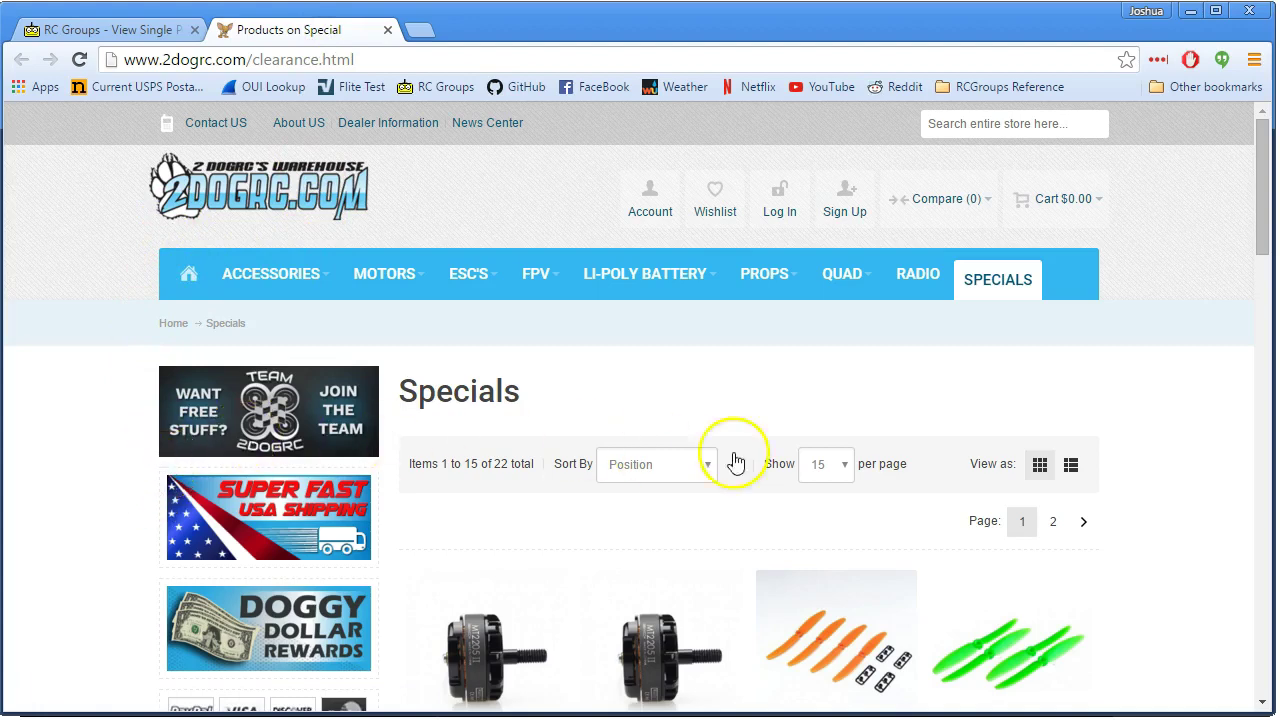
scroll(943, 460, down, 10)
scroll(946, 420, down, 6)
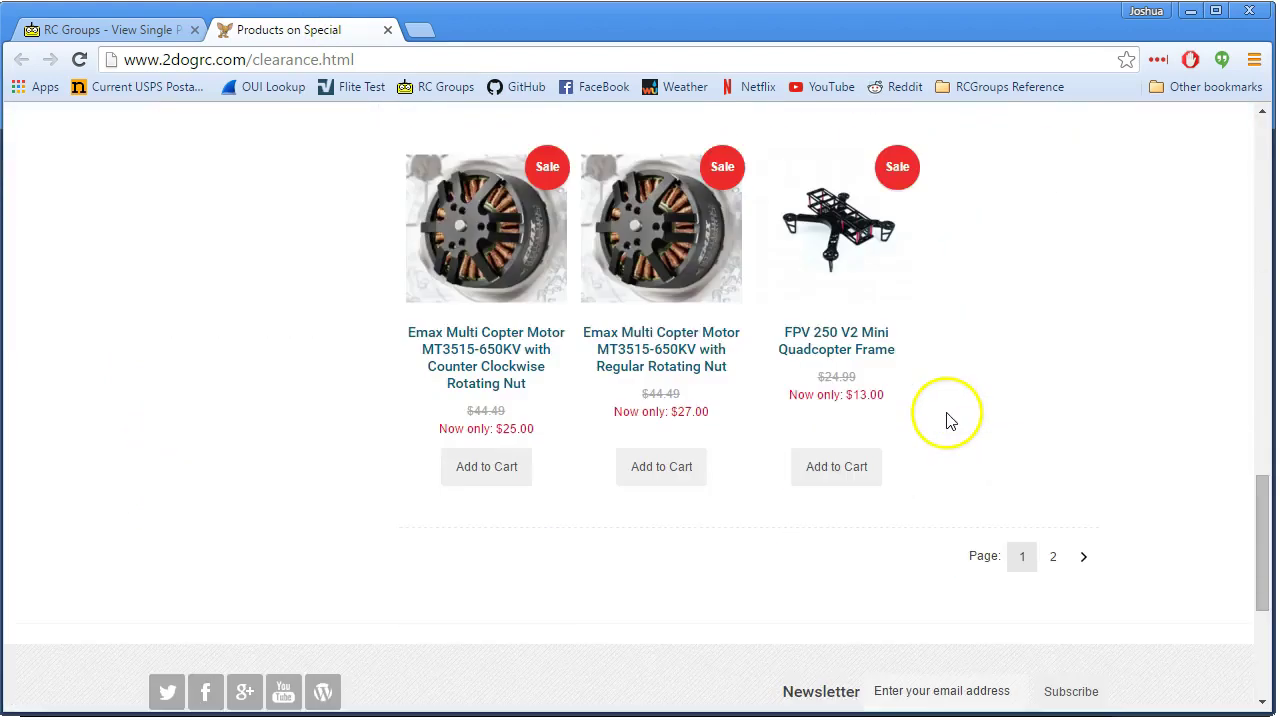
scroll(946, 420, up, 9)
scroll(937, 417, up, 4)
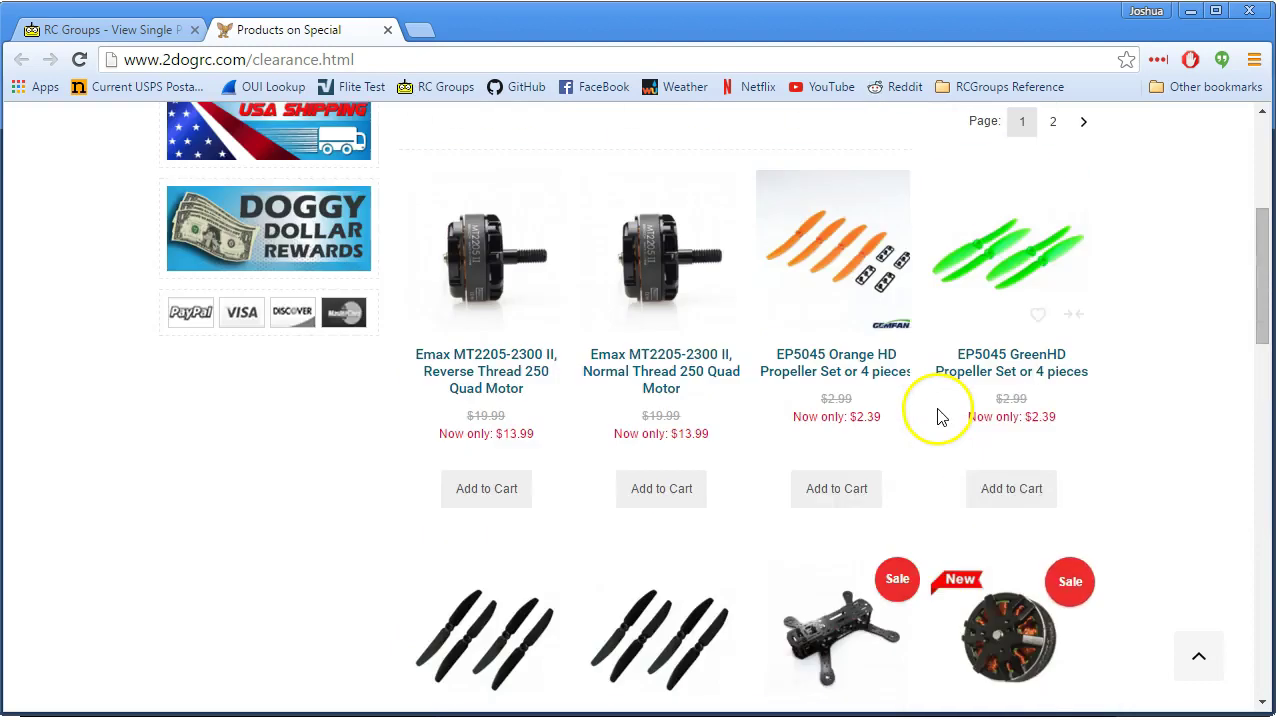
click(125, 29)
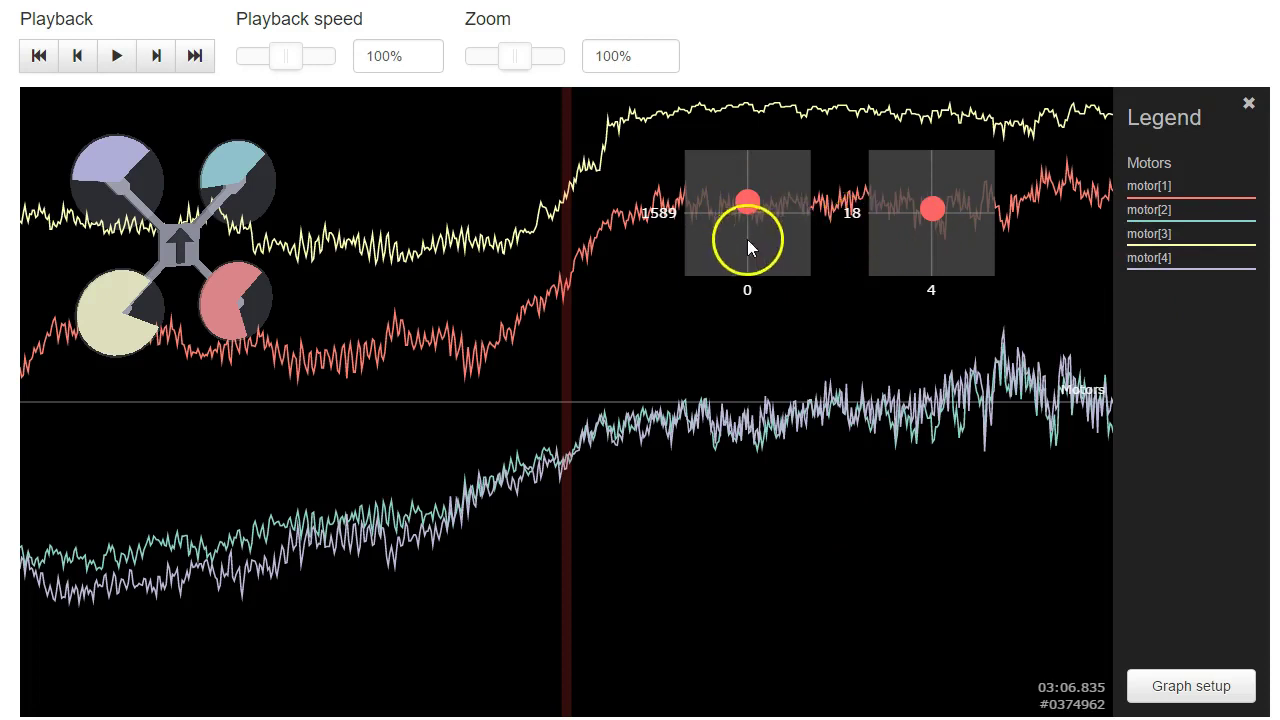
- Examine the four motor traces and the quad model in the flight log from about 03:06.8 to 03:07.5
drag(940, 551, 723, 534)
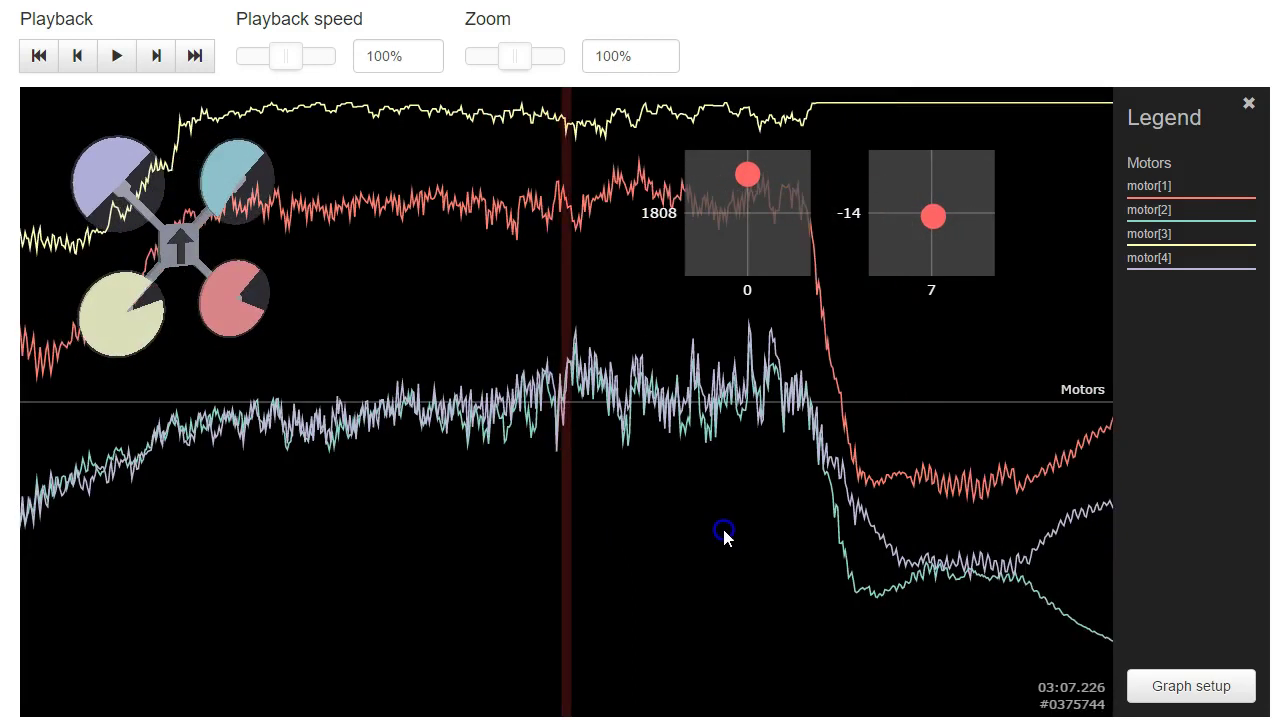
drag(400, 357, 418, 340)
click(471, 120)
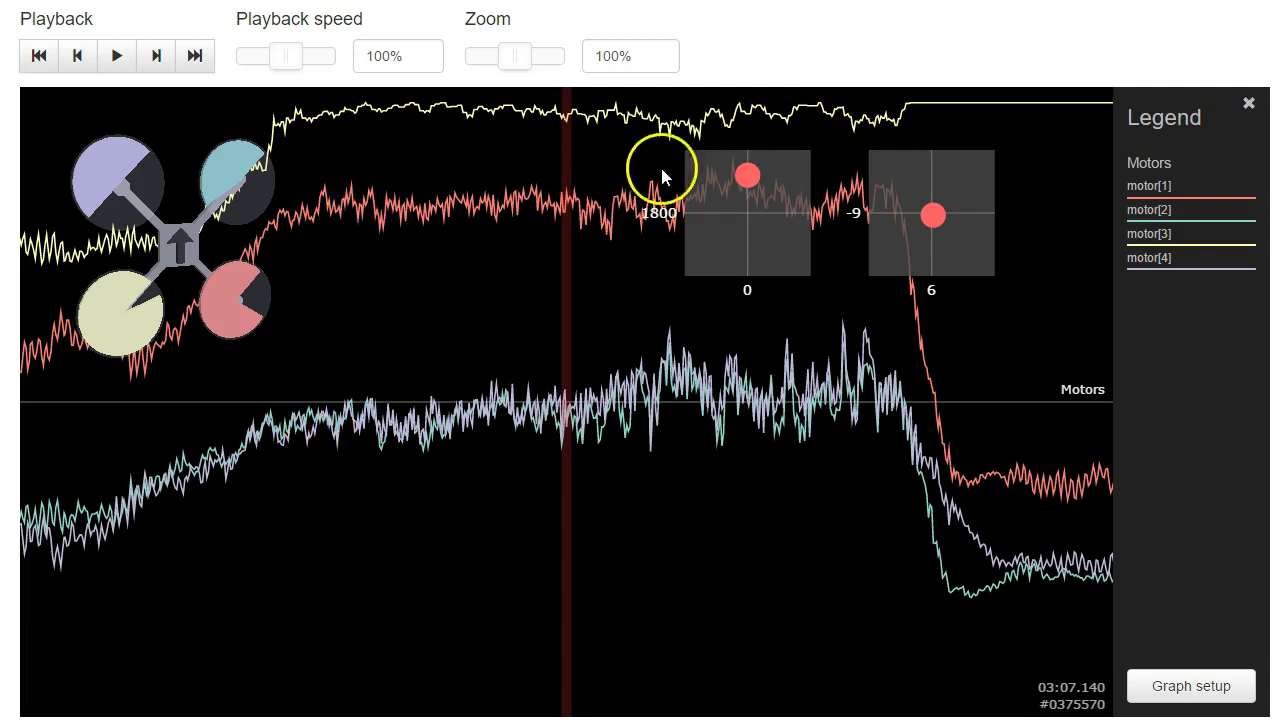
click(145, 252)
click(236, 322)
click(153, 314)
click(130, 316)
drag(841, 370, 634, 420)
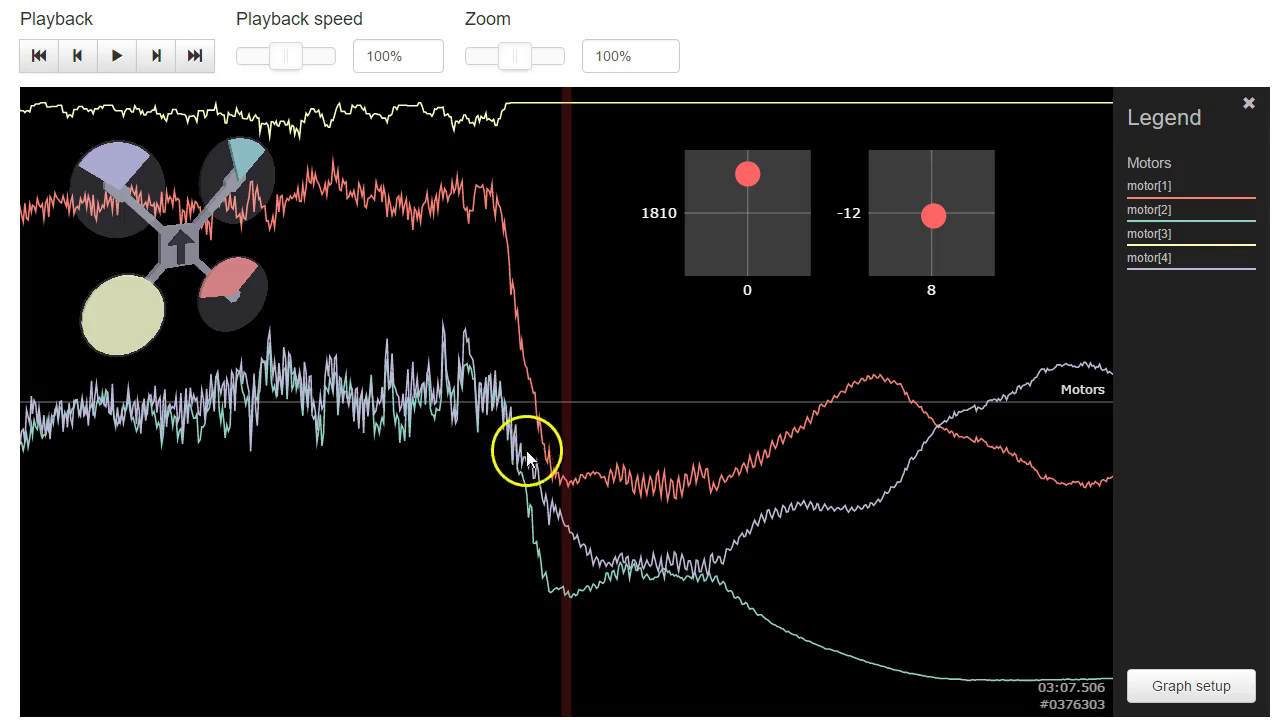
- Align the time marker with the start of motor[3]'s flat maximum, and follow the motor traces to about 03:07.53
drag(583, 591, 640, 570)
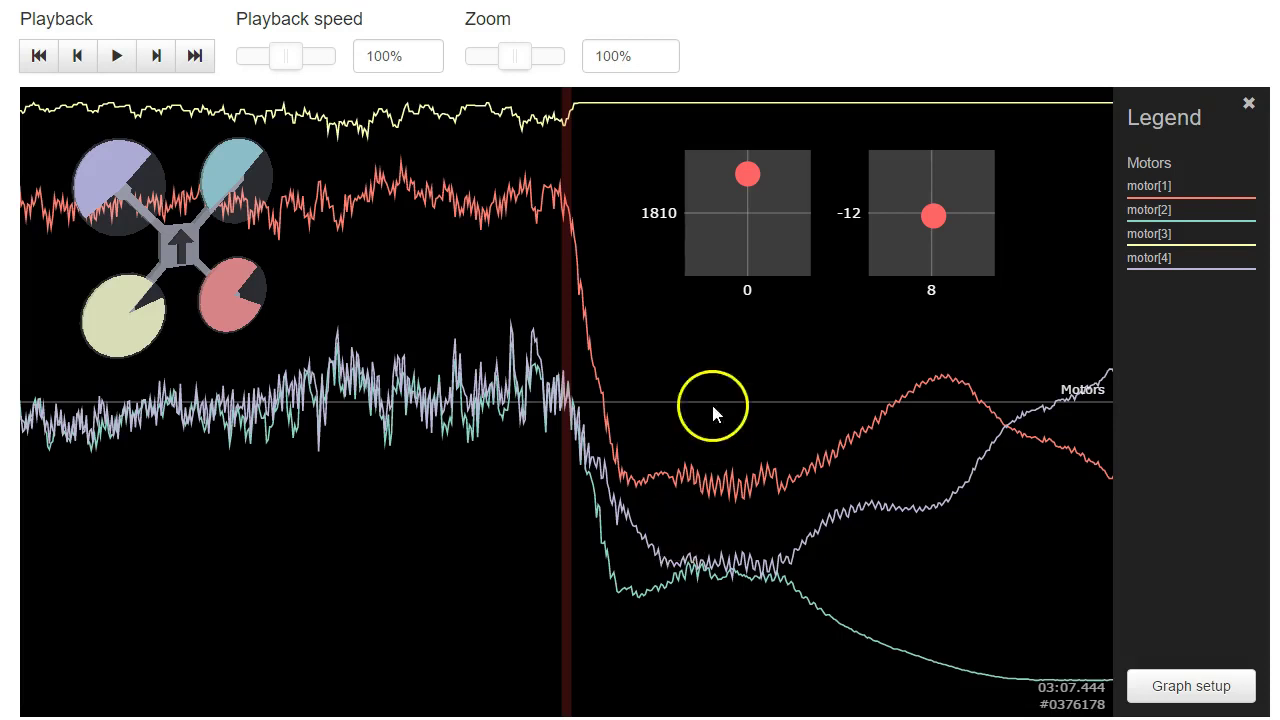
click(571, 130)
drag(571, 130, 563, 125)
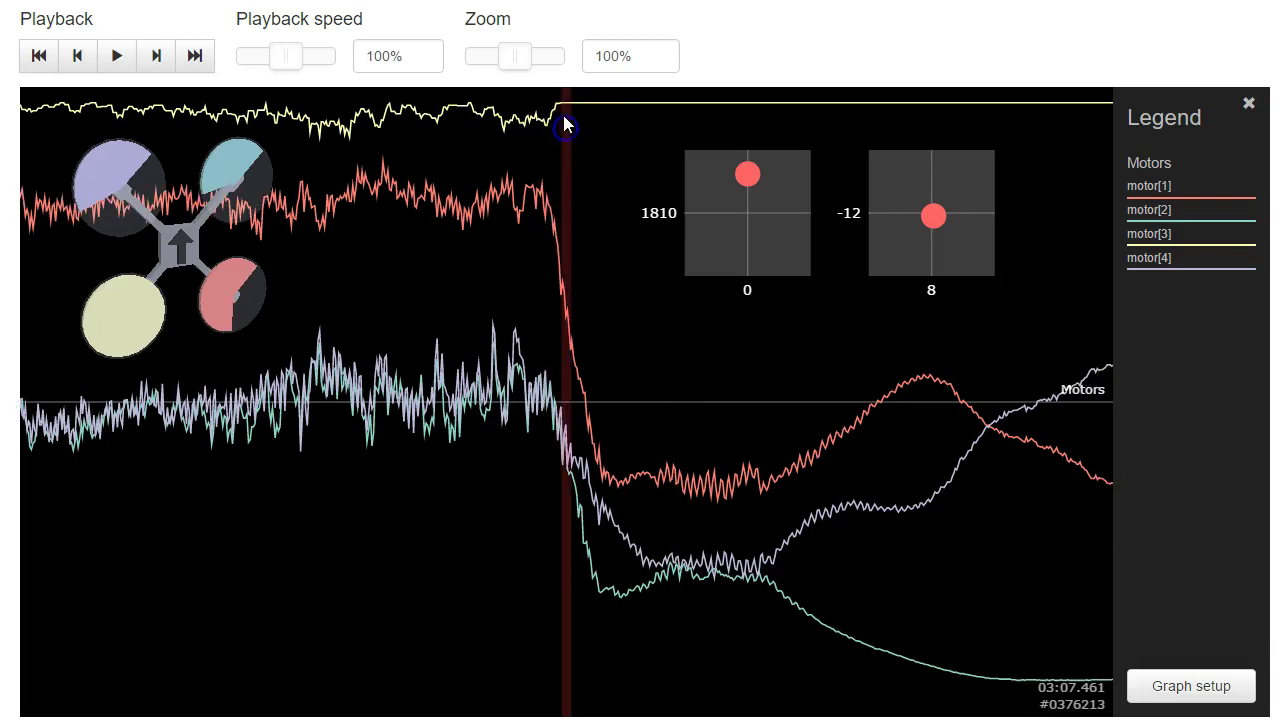
drag(556, 257, 557, 267)
drag(559, 109, 563, 115)
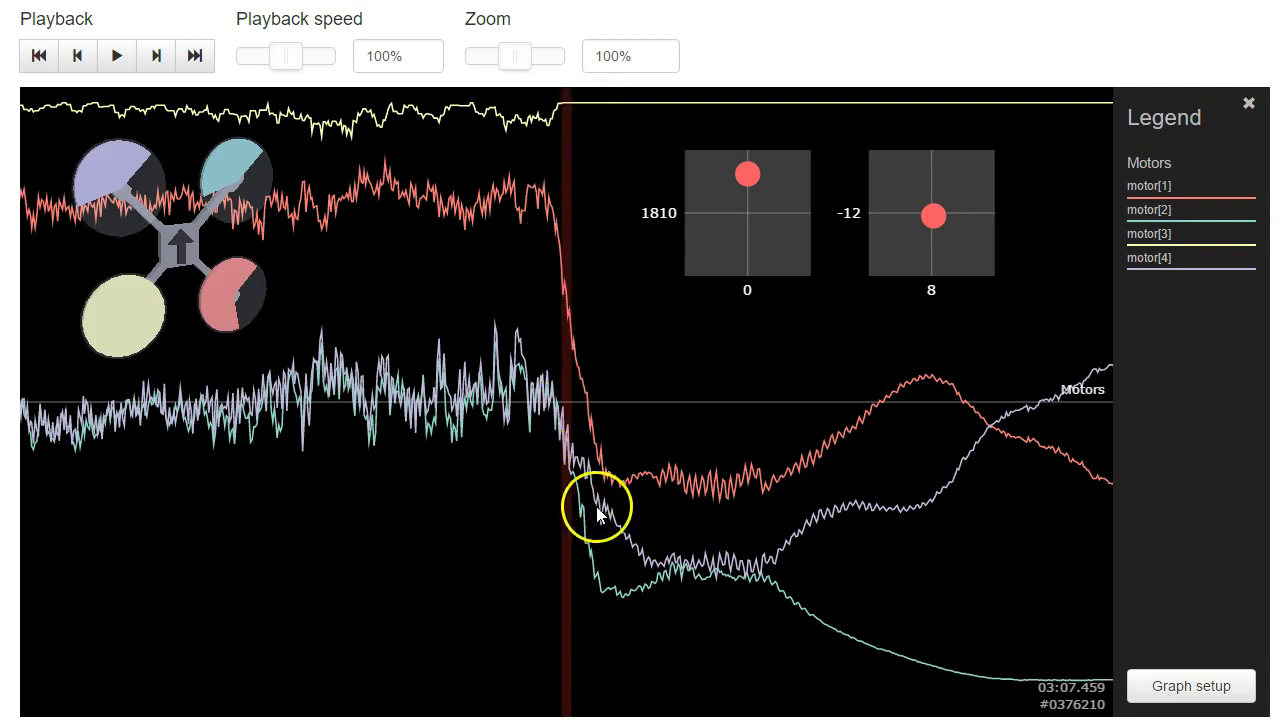
drag(641, 532, 638, 537)
drag(621, 537, 541, 517)
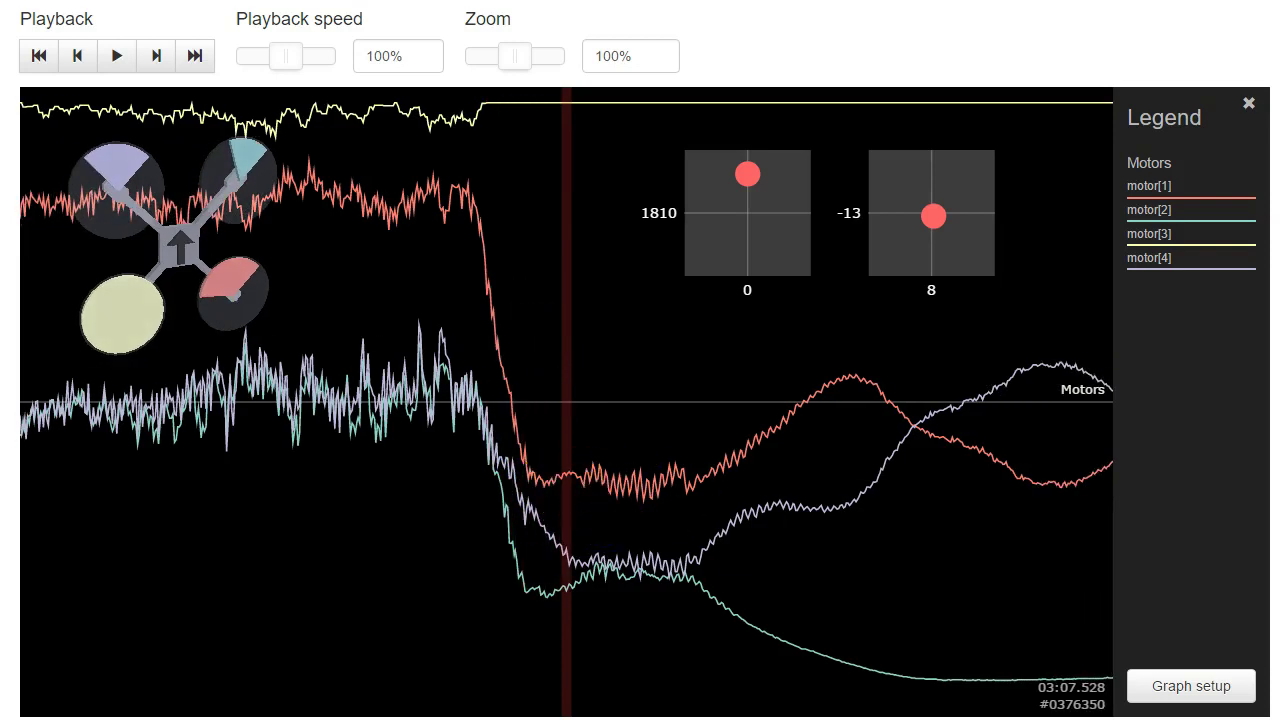
- Add a Gyros graph with the gyro field below the Motors graph and save the graph setup
click(1198, 686)
click(435, 10)
click(417, 135)
click(657, 302)
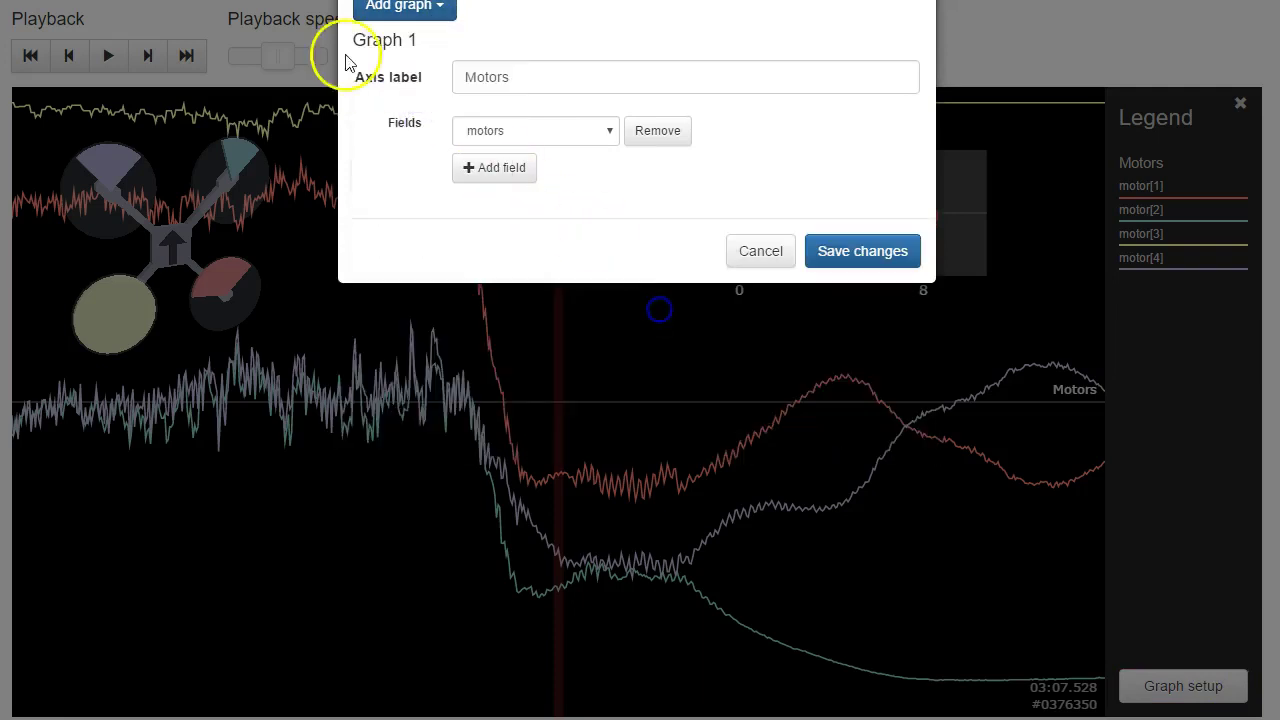
click(368, 6)
click(369, 108)
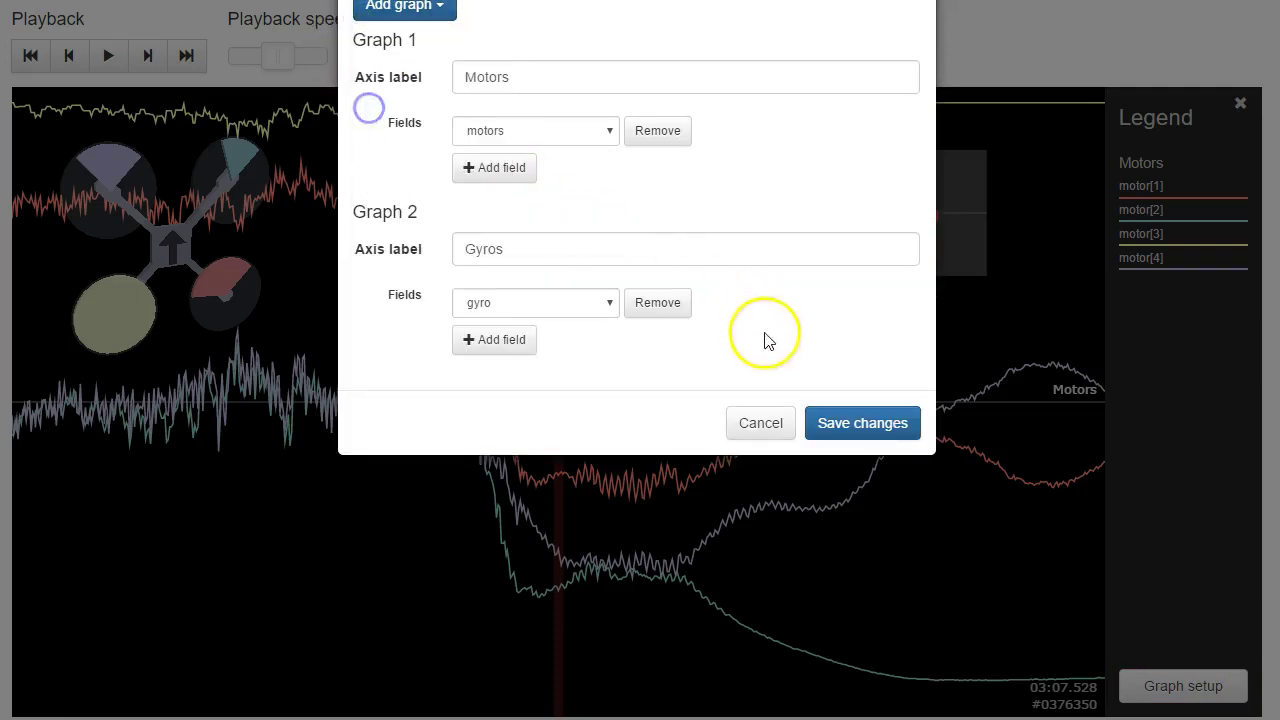
click(852, 430)
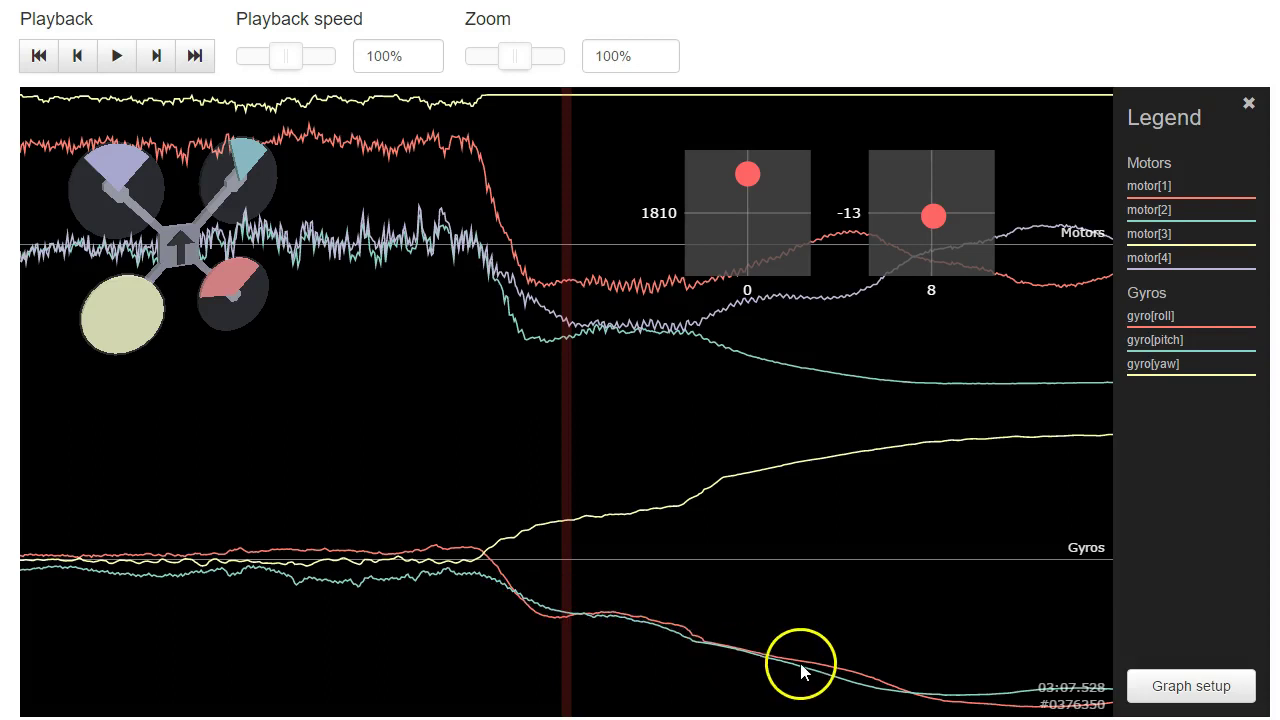
- Compare the gyro and motor traces through the flip up to about 03:08.0, and return to about 03:07.2
mouse_move(885, 605)
mouse_down()
mouse_move(882, 616)
mouse_move(860, 606)
mouse_up()
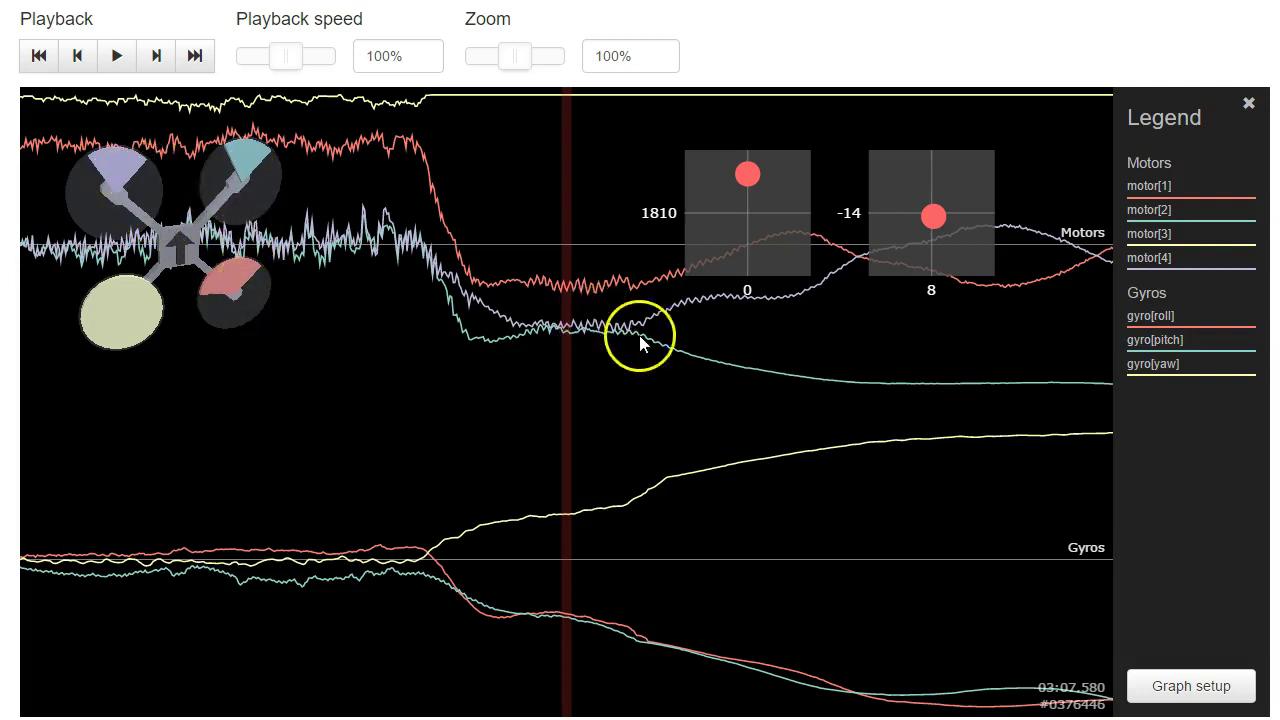
scroll(678, 345, down, 1)
scroll(679, 345, down, 1)
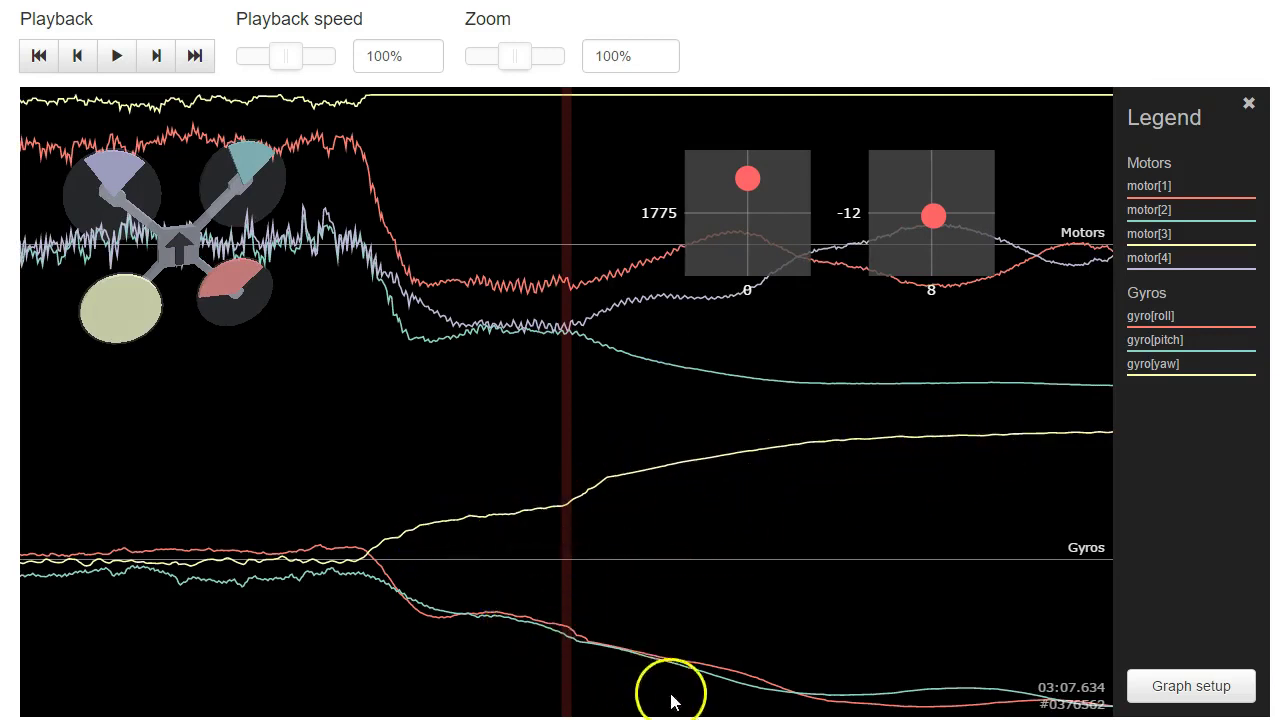
drag(1012, 660, 854, 650)
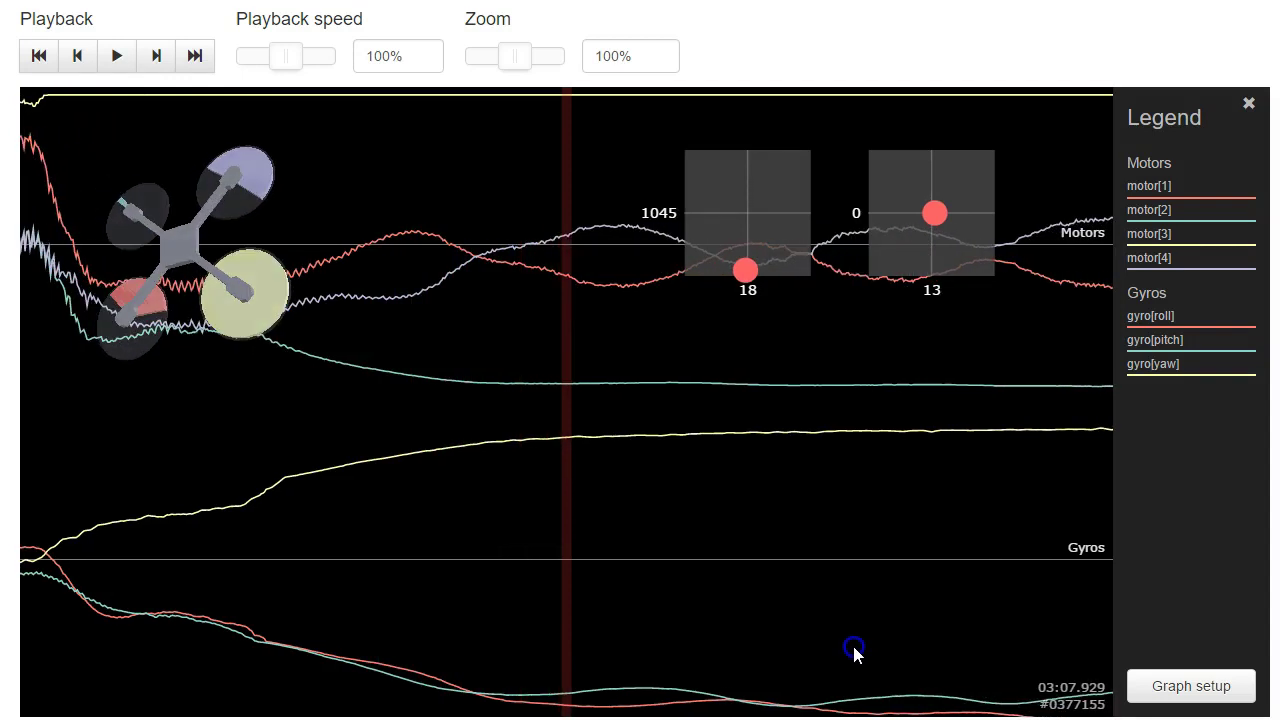
drag(471, 451, 374, 403)
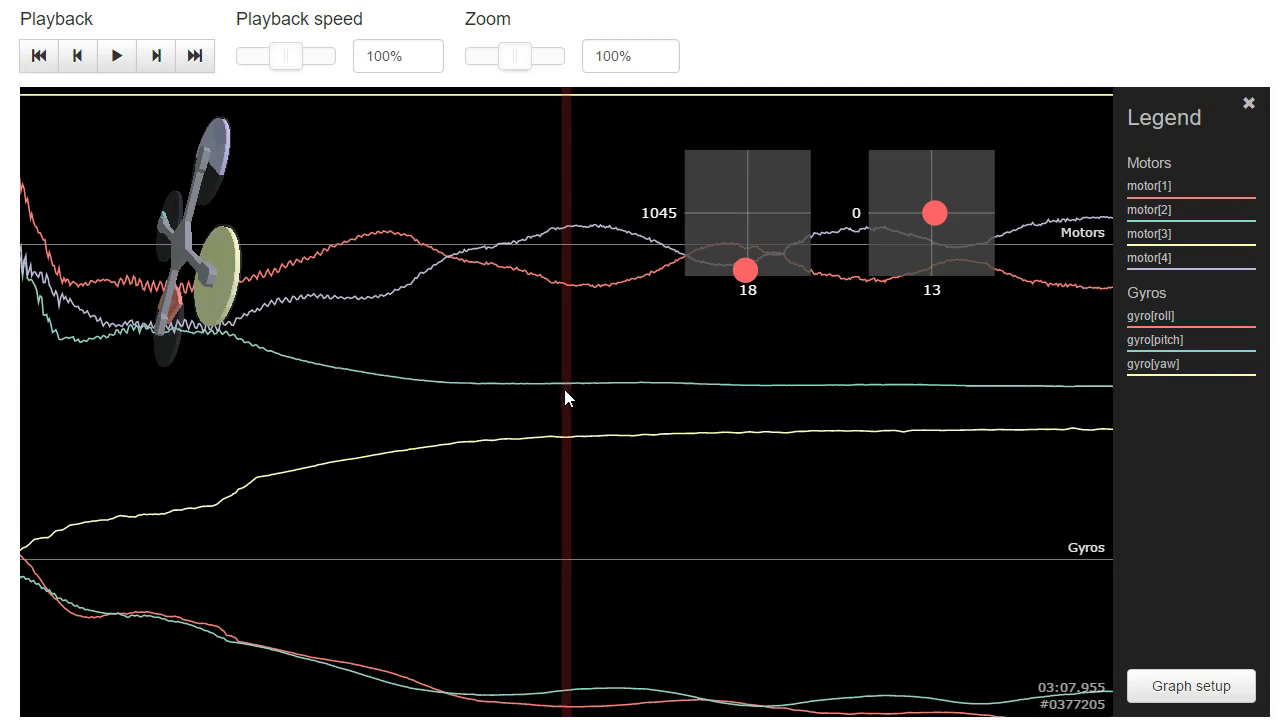
drag(559, 387, 521, 387)
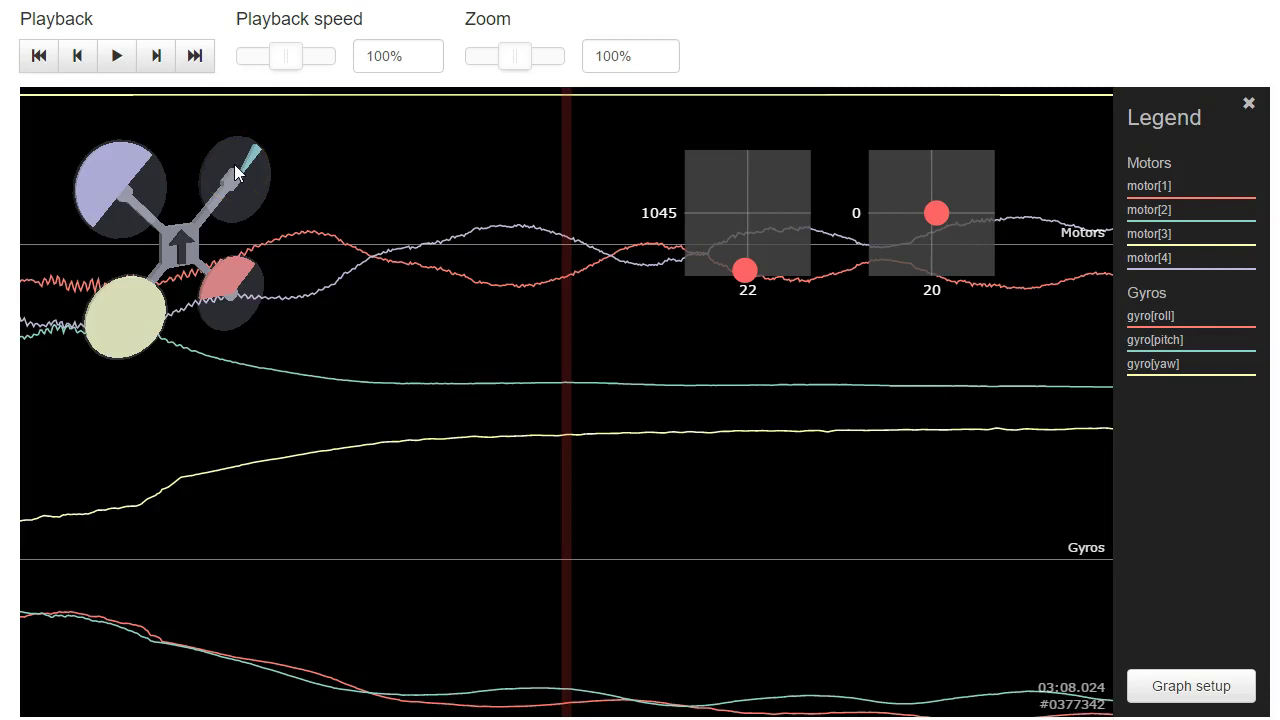
drag(577, 362, 593, 408)
drag(560, 286, 1198, 450)
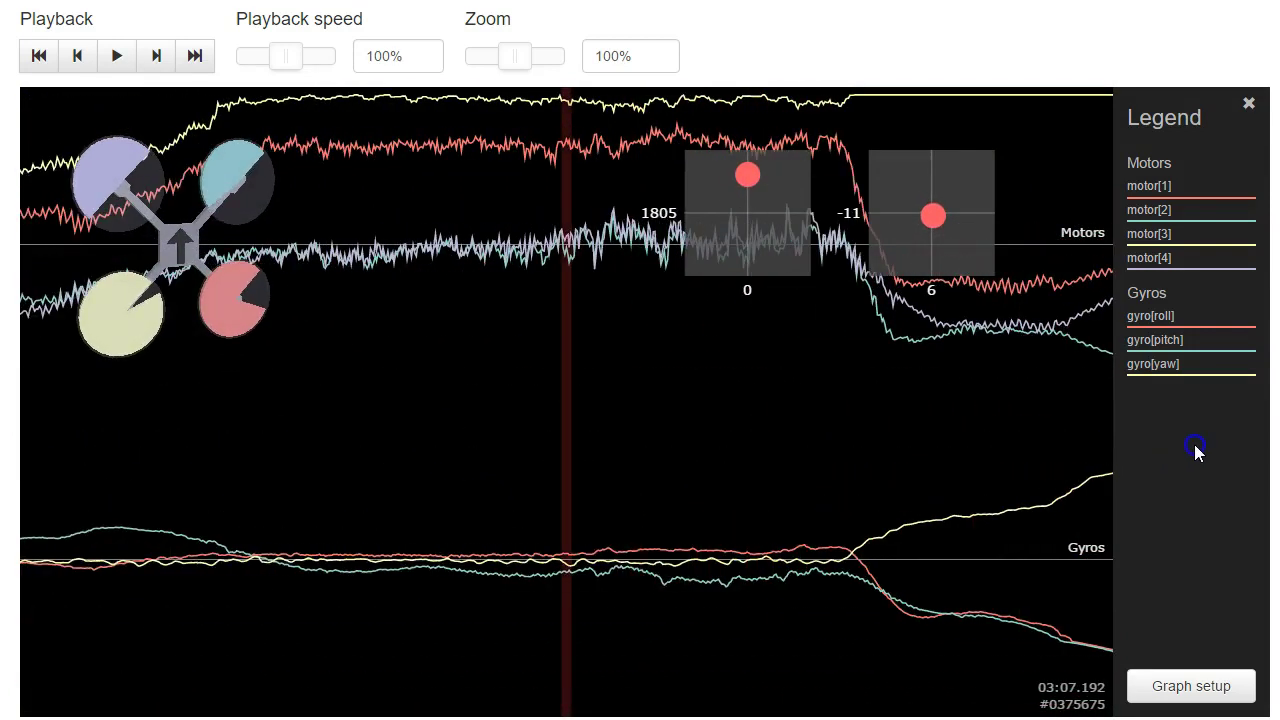
- Remove the Gyros graph from the graph setup and save, keeping only the Motors graph
click(1162, 684)
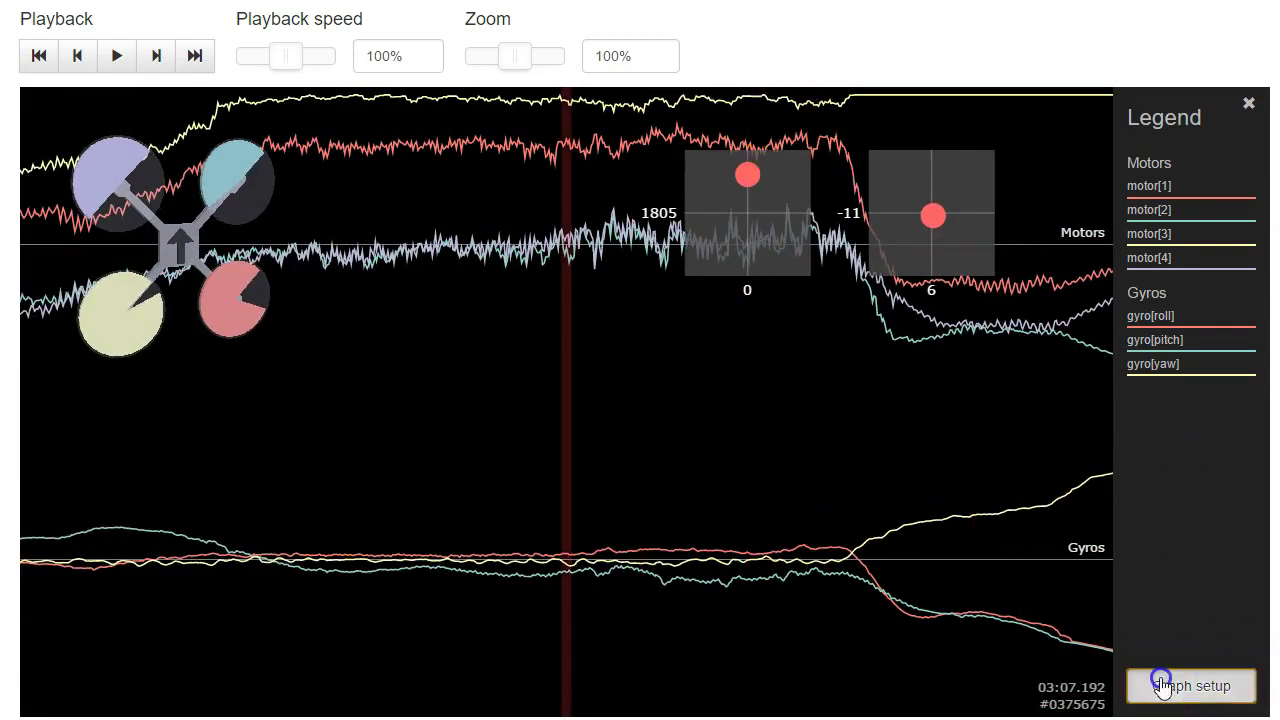
click(680, 304)
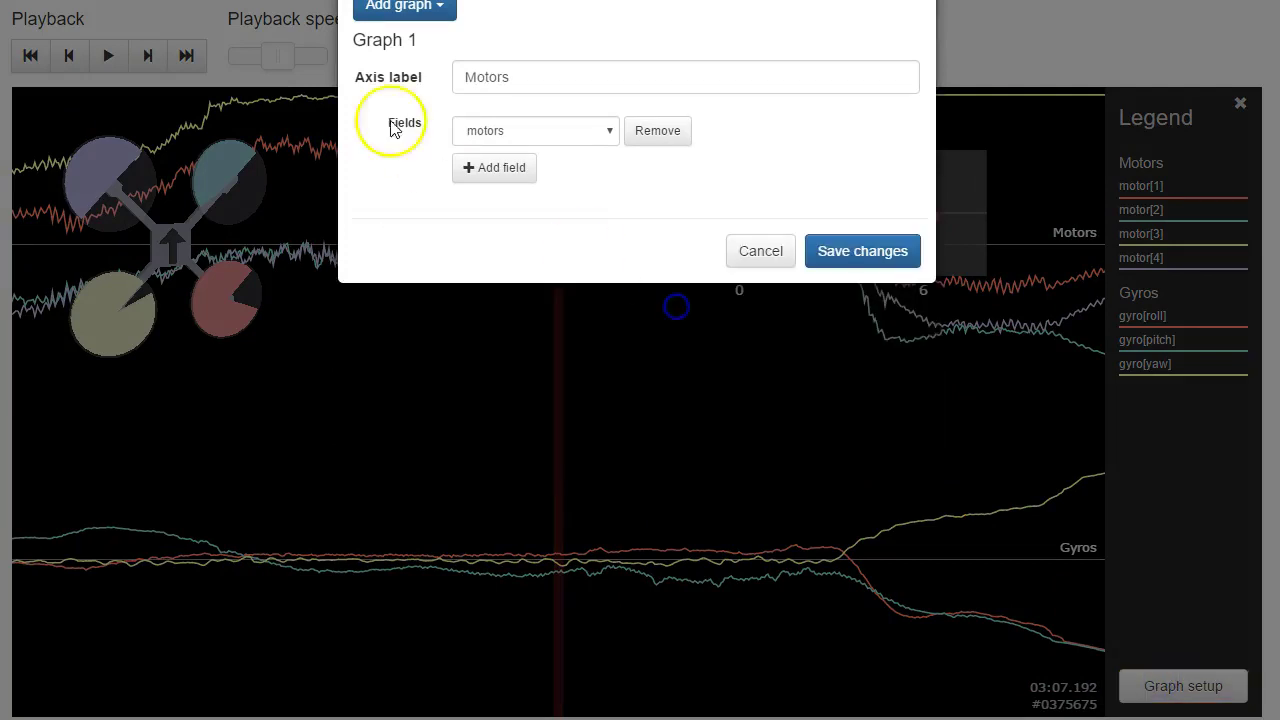
click(825, 249)
- Go back through the log to about 03:02.2 and examine how the four motor outputs differ before the failure
drag(319, 505, 1095, 542)
drag(165, 545, 1110, 555)
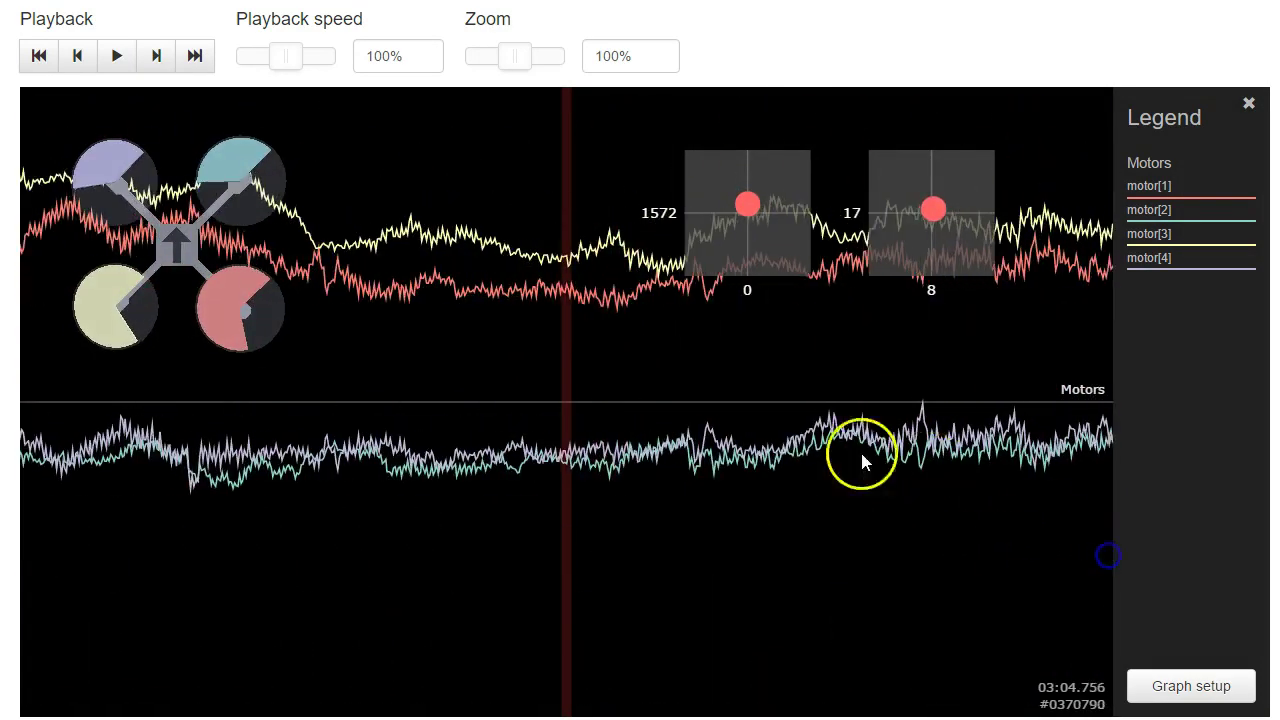
drag(700, 445, 957, 451)
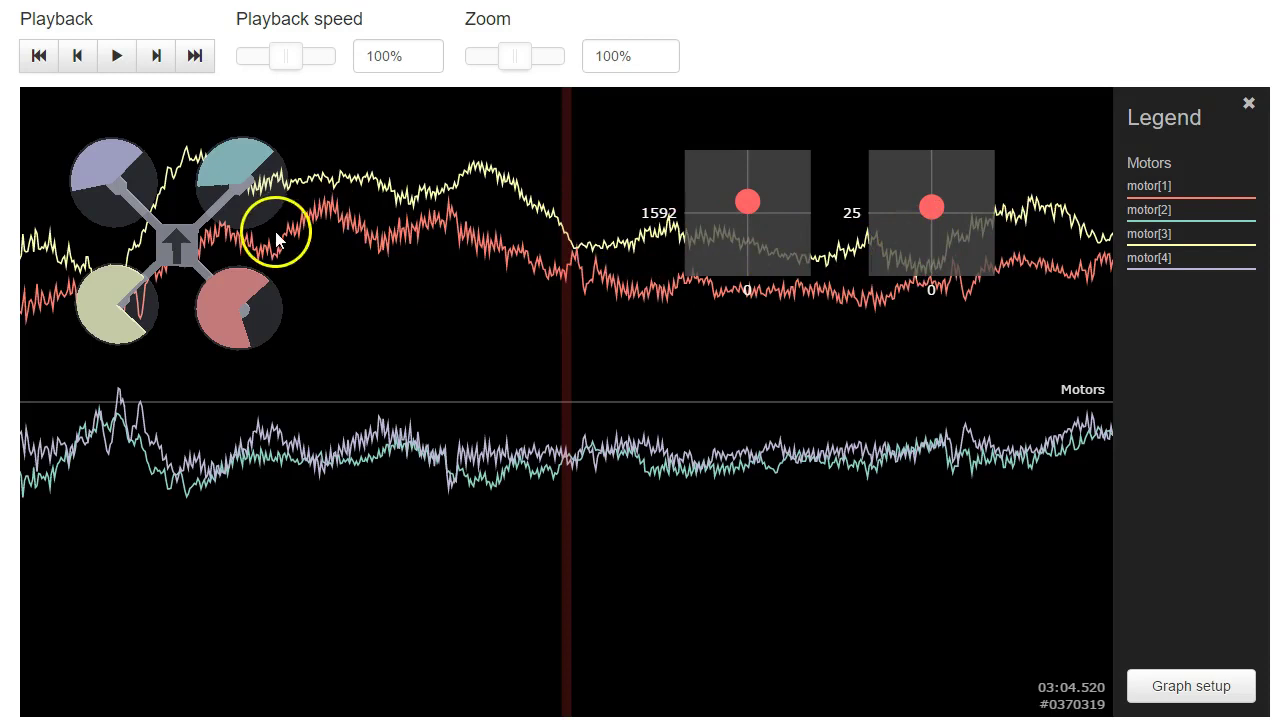
drag(620, 283, 1017, 383)
drag(700, 455, 1123, 491)
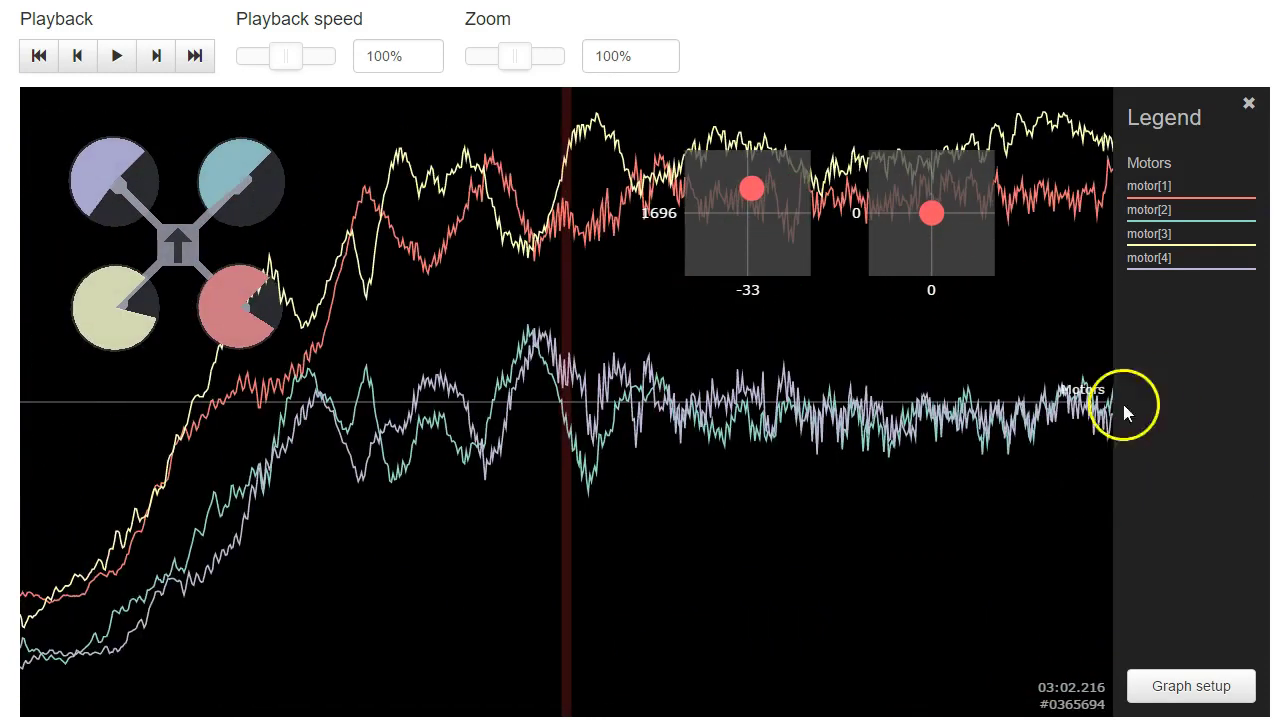
- Compare the motor outputs during the high-throttle sections between about 03:00 and 03:02.6
drag(466, 443, 357, 486)
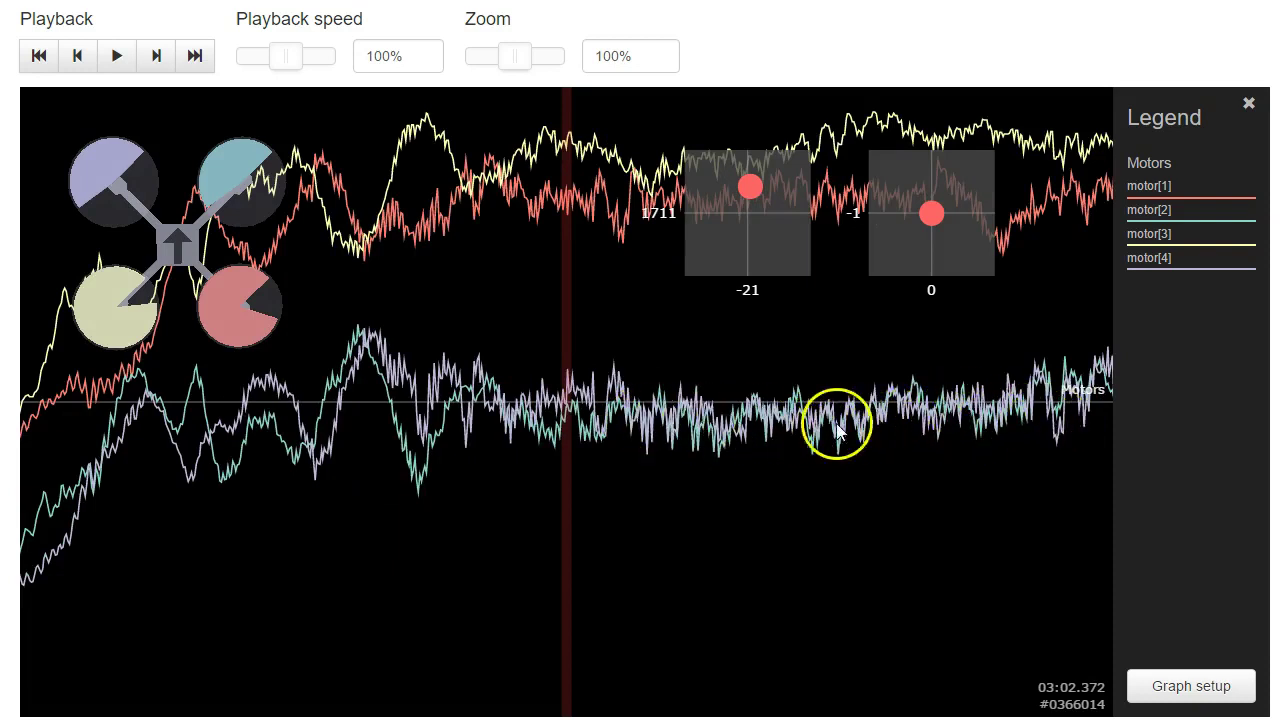
drag(286, 506, 1166, 534)
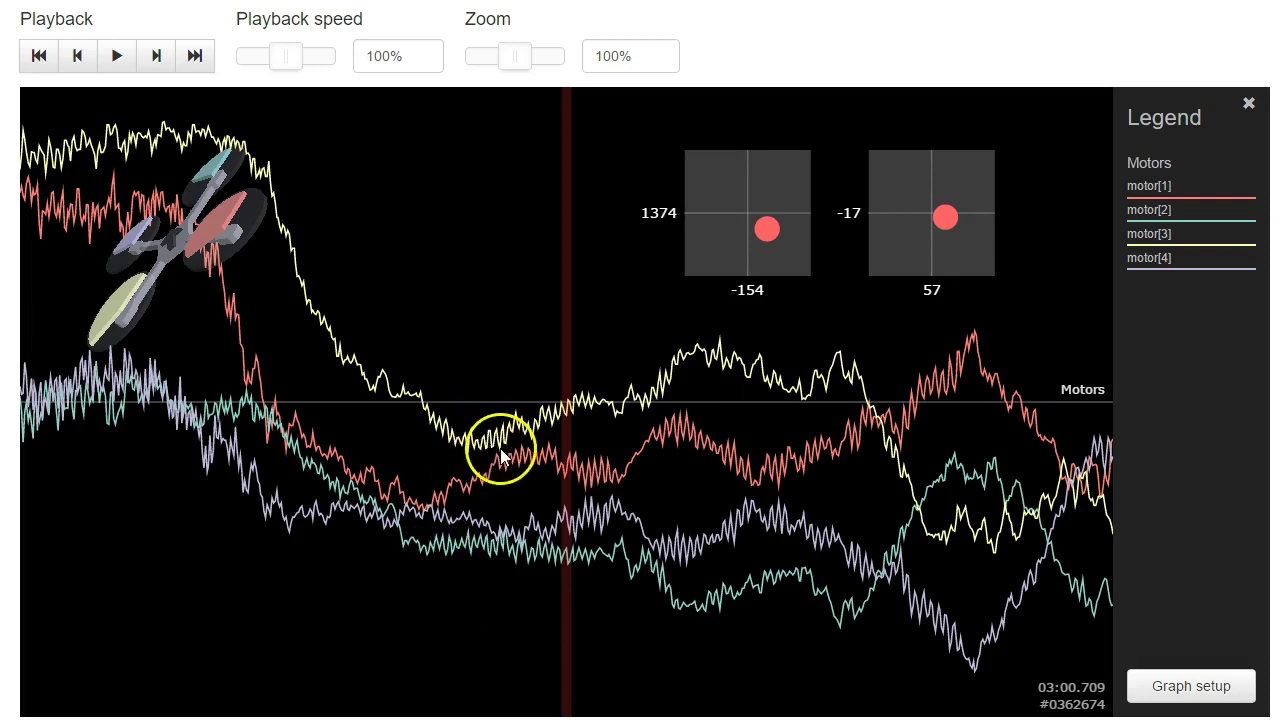
drag(503, 447, 0, 455)
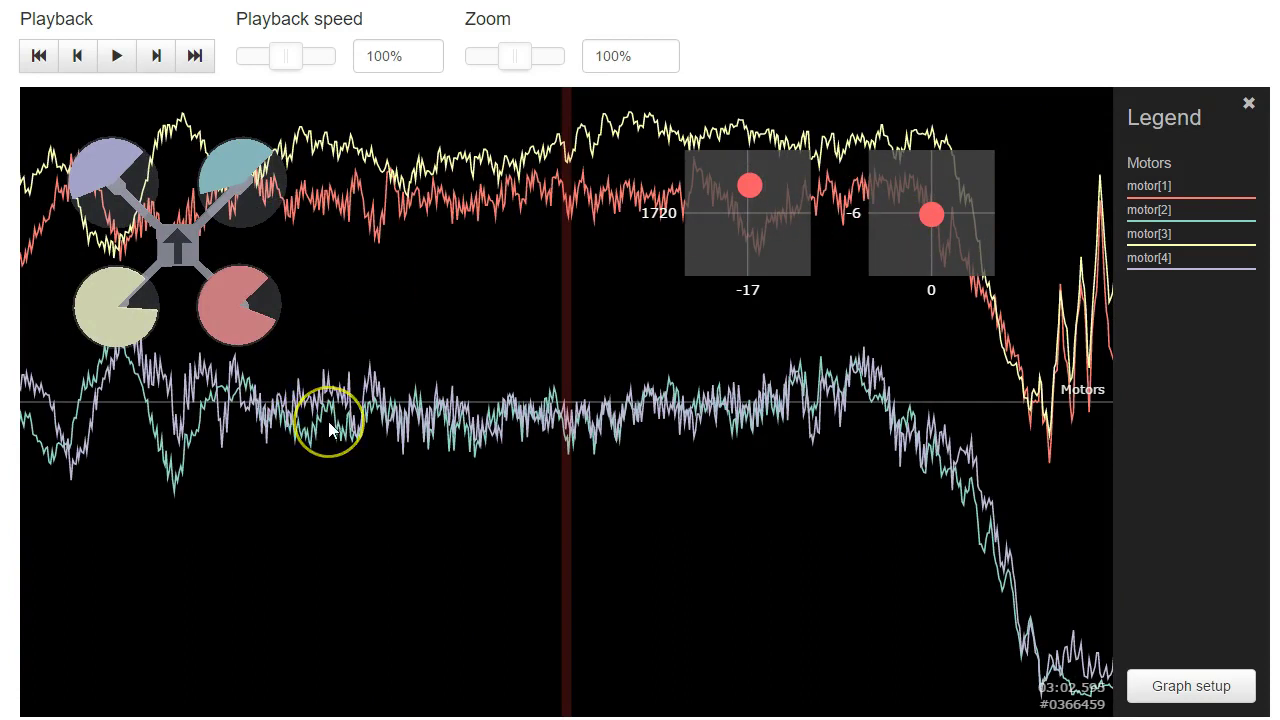
drag(326, 494, 1279, 540)
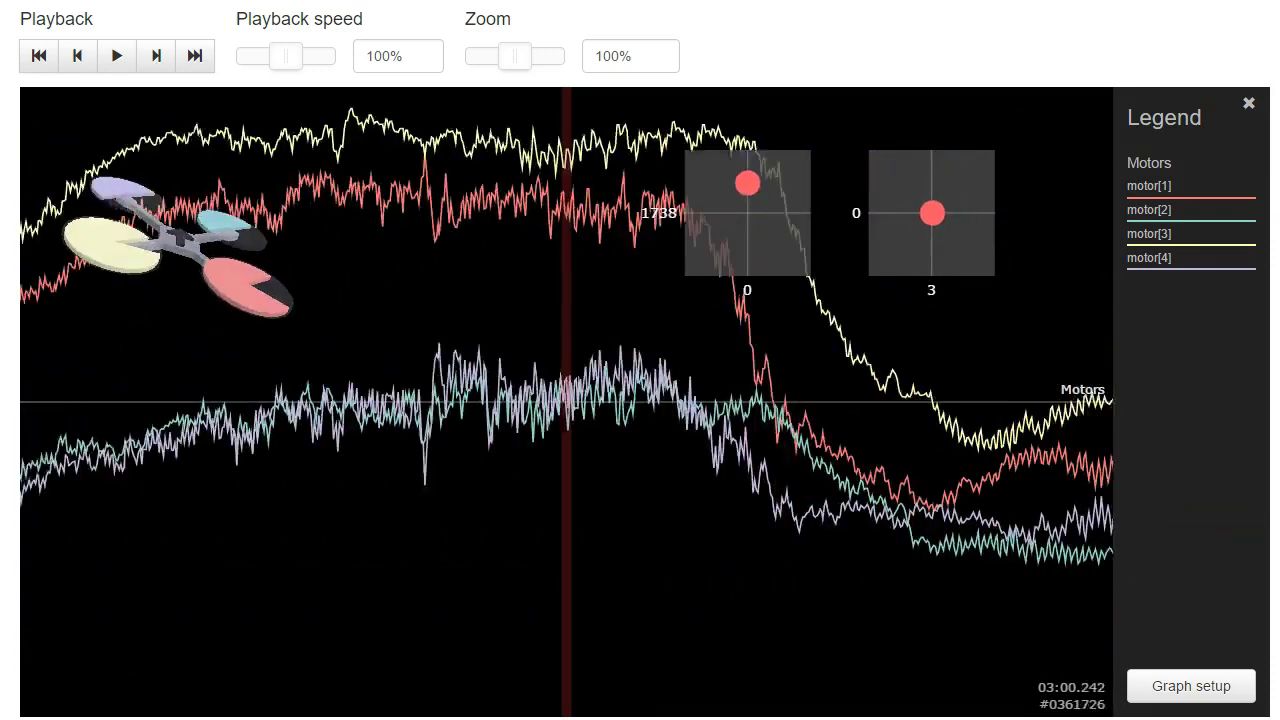
- Examine the motor traces between about 02:50 and 02:52, including the moments when motor[3] reaches full output
drag(429, 400, 1067, 488)
drag(218, 515, 997, 517)
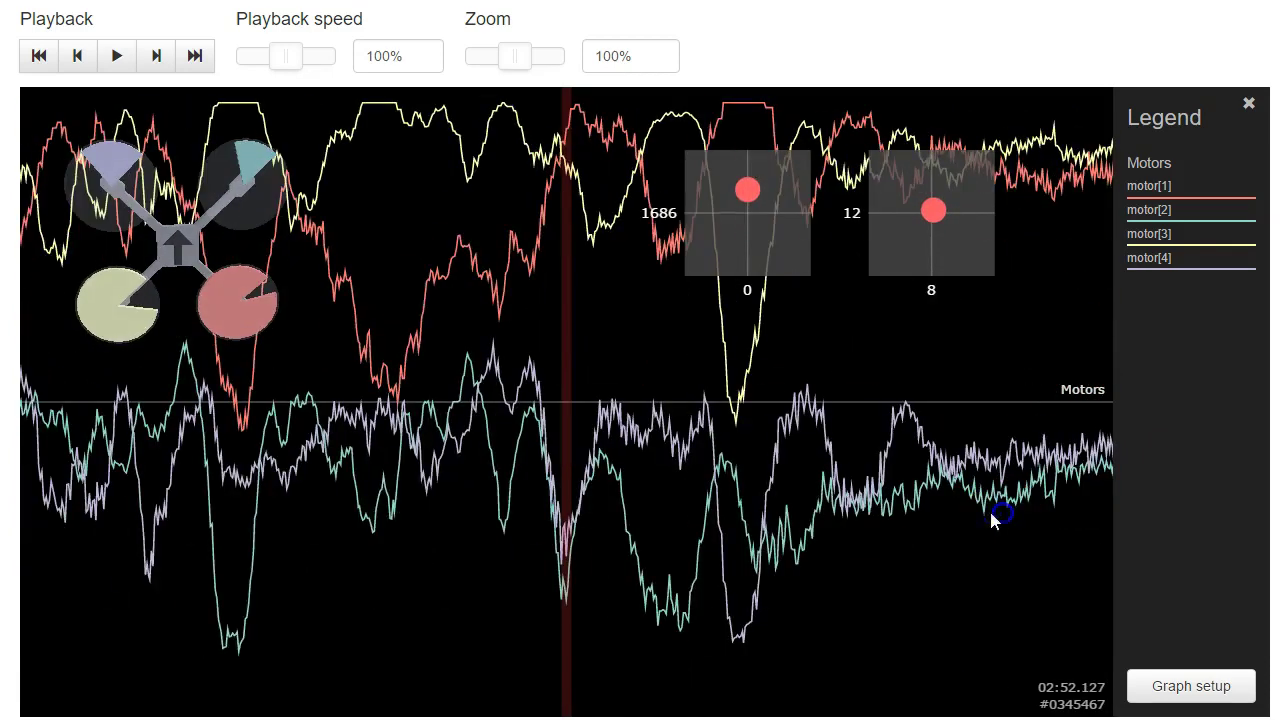
drag(282, 488, 697, 507)
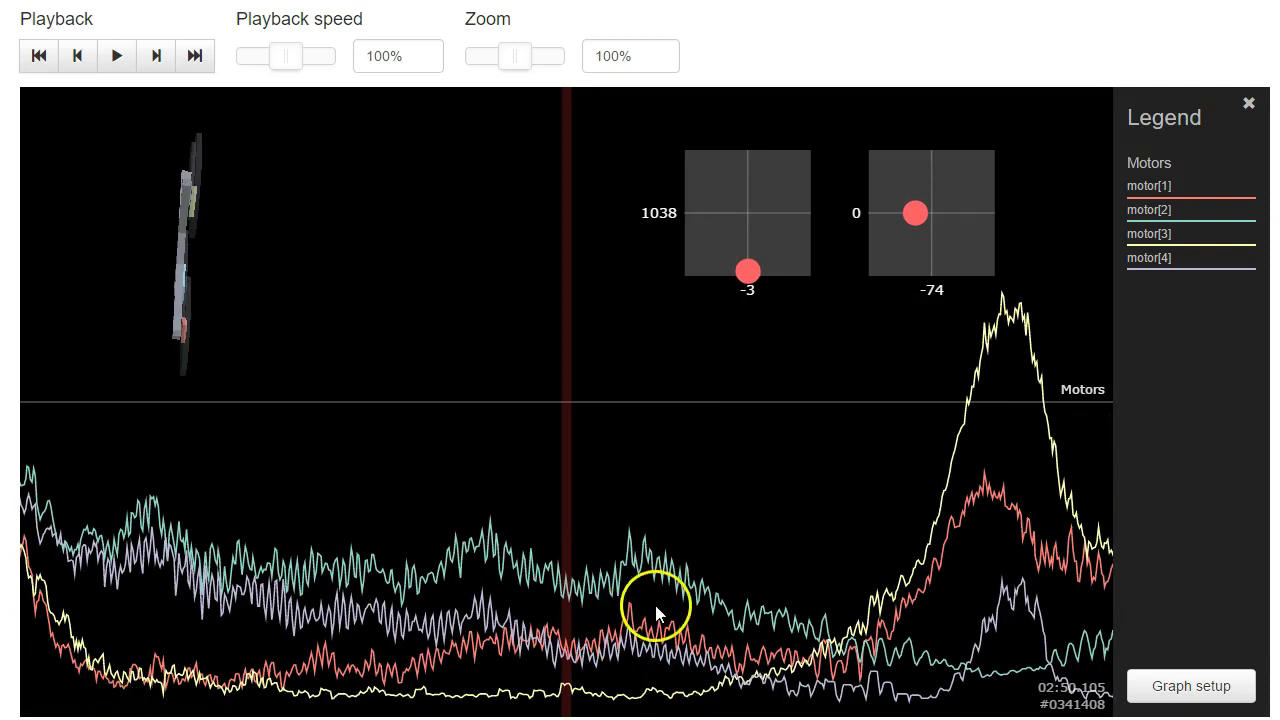
drag(516, 560, 1032, 590)
click(351, 210)
drag(926, 608, 2, 640)
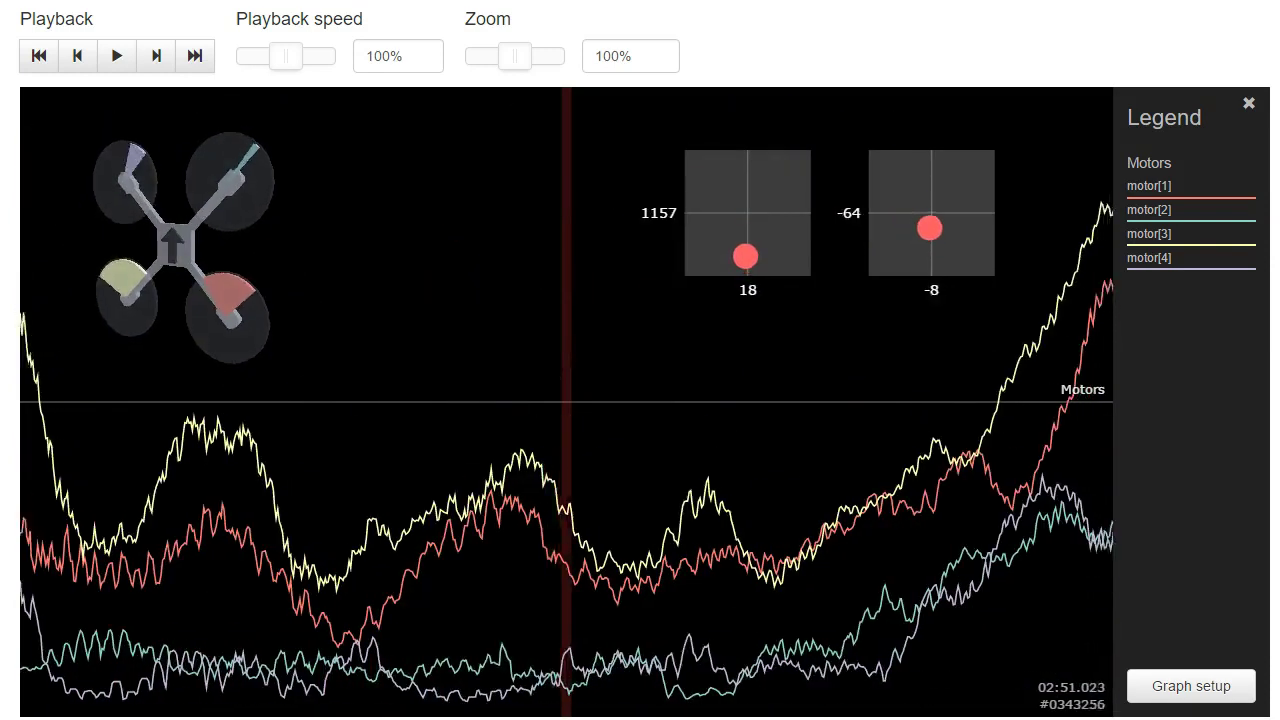
drag(230, 440, 104, 458)
click(576, 97)
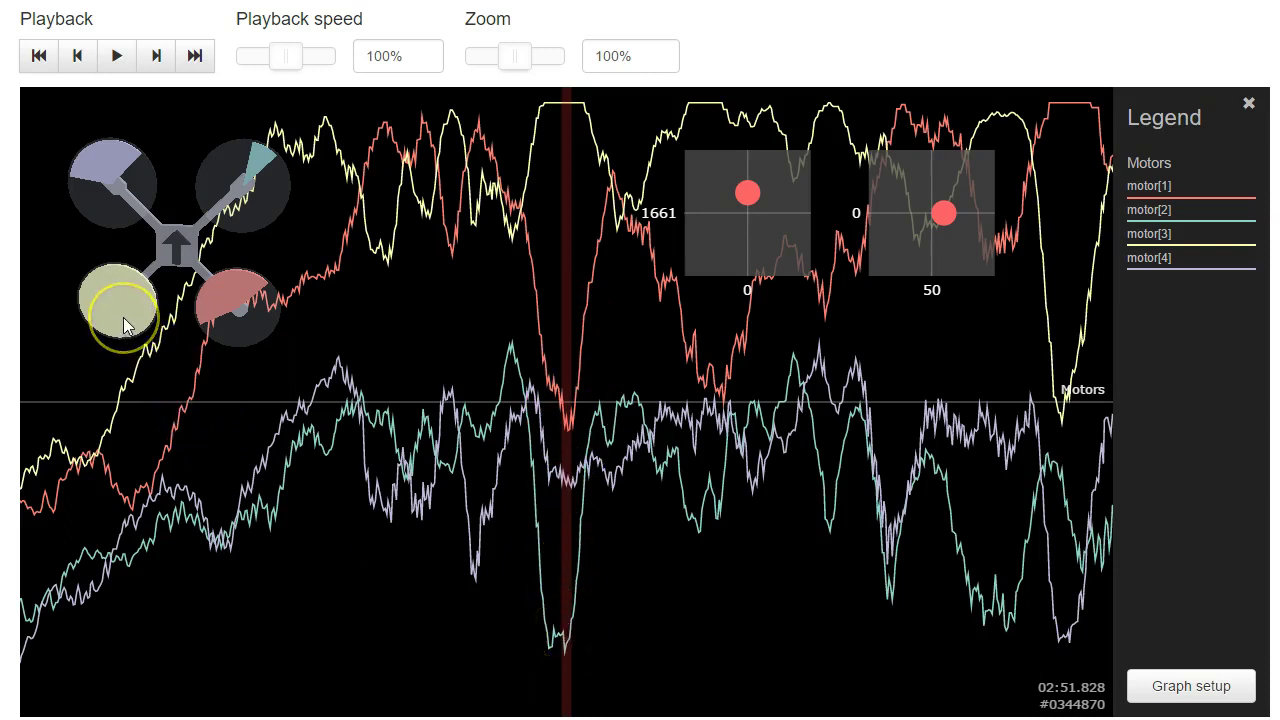
drag(412, 508, 478, 539)
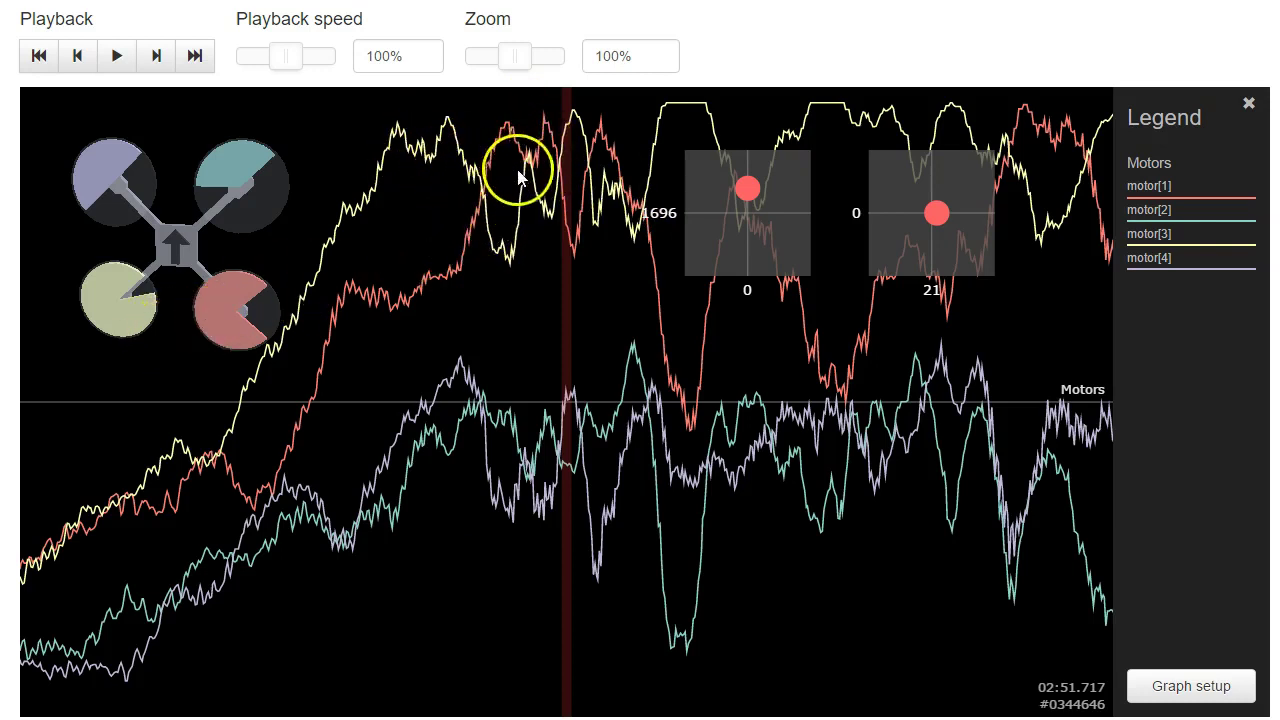
- Go back to about 00:32 in the log to examine the motor balance early in the flight
drag(530, 205, 1158, 453)
drag(215, 480, 1085, 470)
drag(200, 520, 1088, 500)
drag(200, 560, 1088, 540)
drag(112, 583, 712, 575)
click(285, 719)
drag(120, 630, 600, 614)
drag(286, 618, 1090, 592)
drag(230, 570, 1100, 540)
drag(490, 520, 1110, 498)
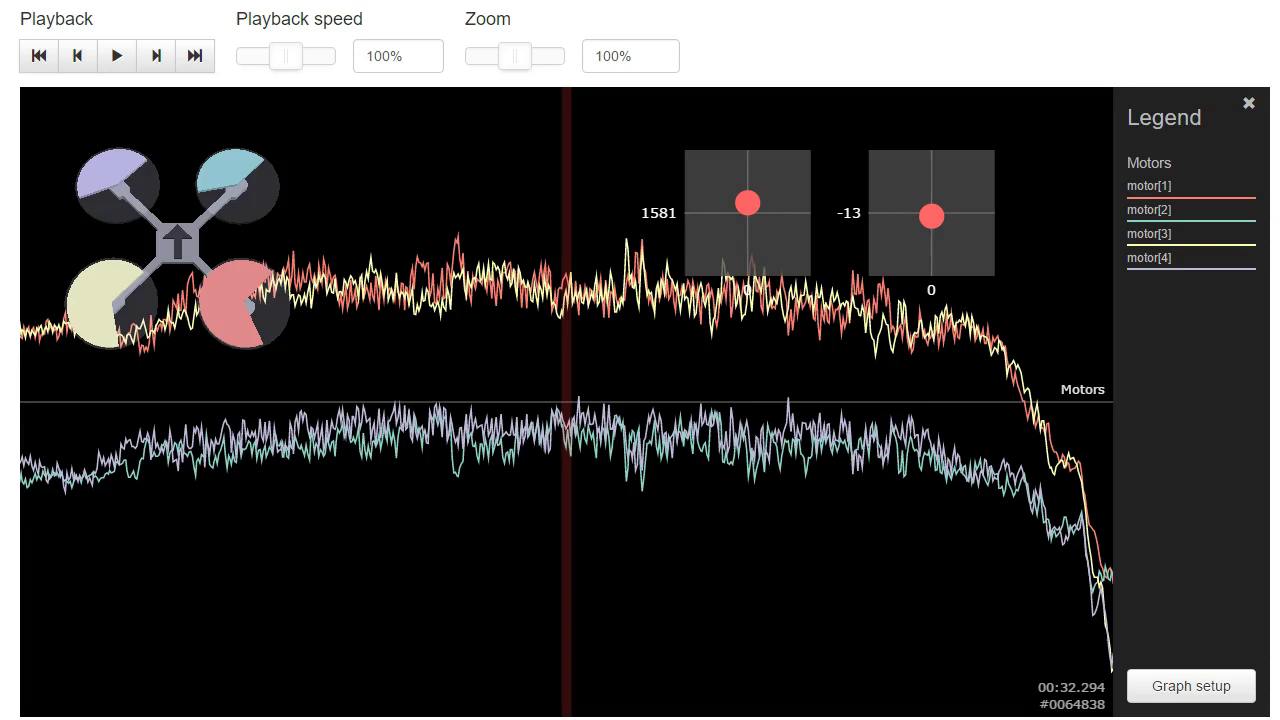
- Compare the rear and front motor traces between about 00:27.5 and 00:37 in the log
drag(411, 523, 1186, 577)
drag(600, 491, 1279, 530)
drag(555, 350, 561, 383)
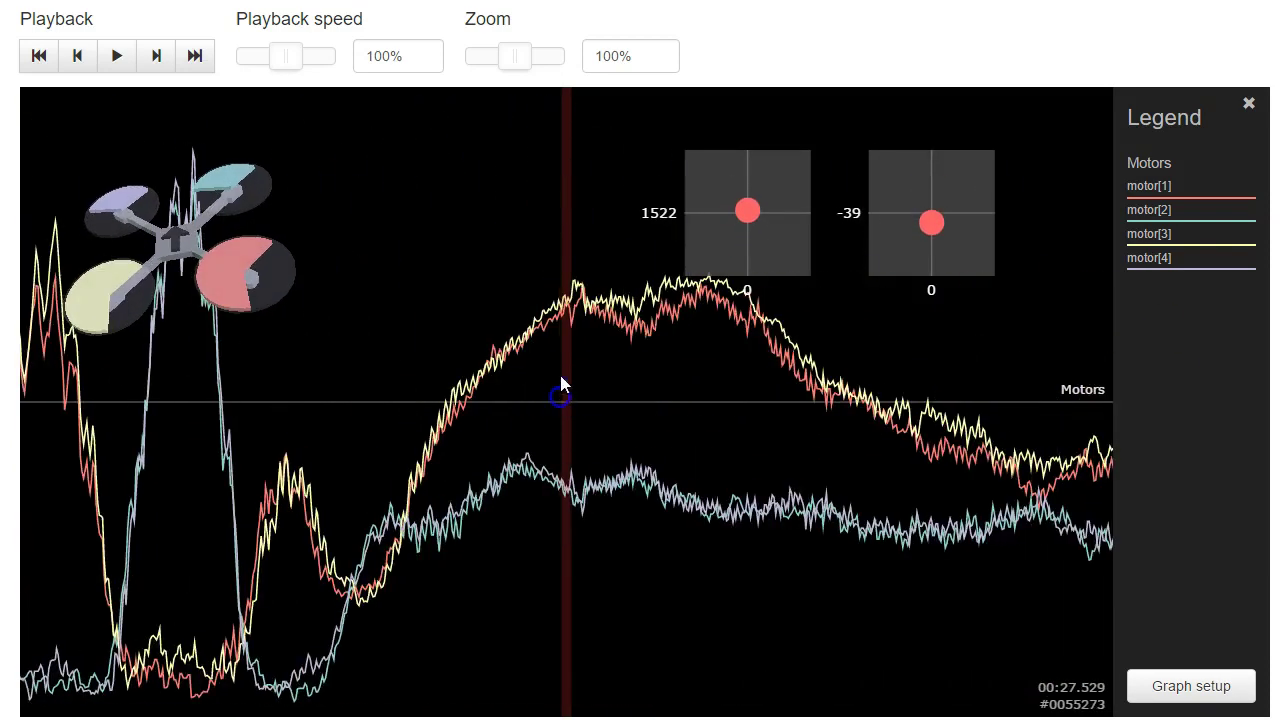
drag(789, 357, 5, 425)
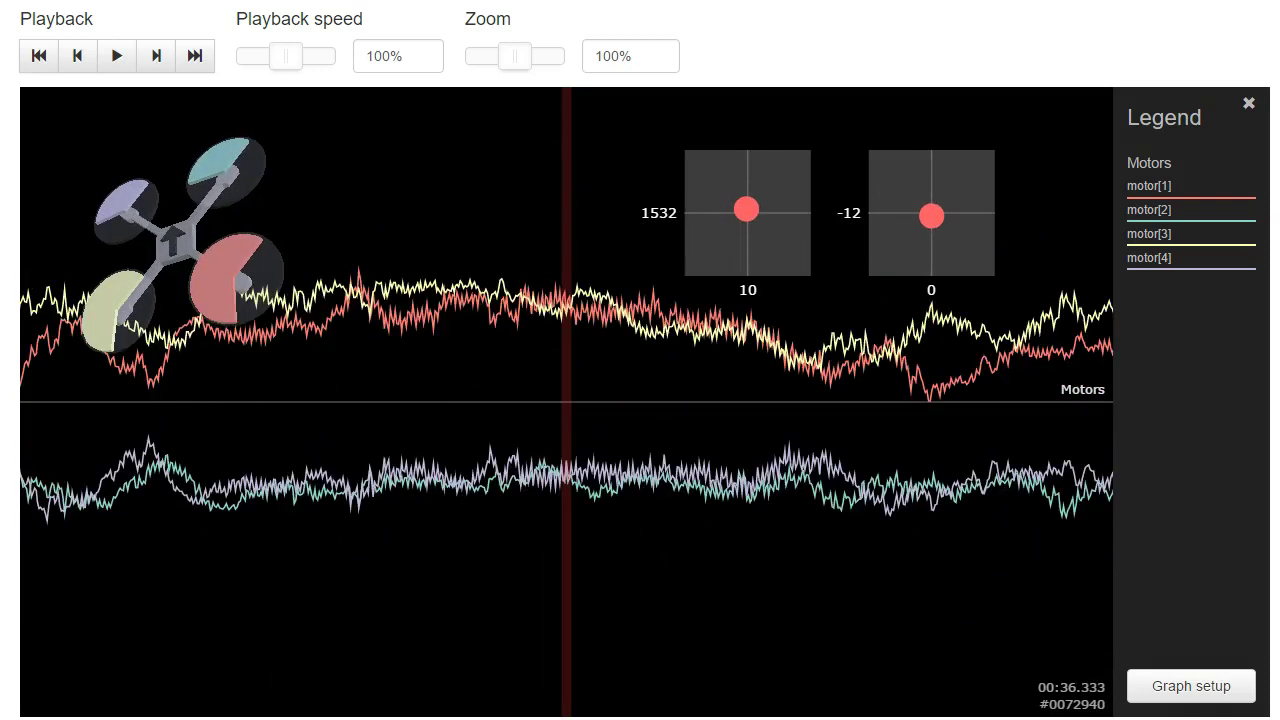
drag(254, 632, 945, 708)
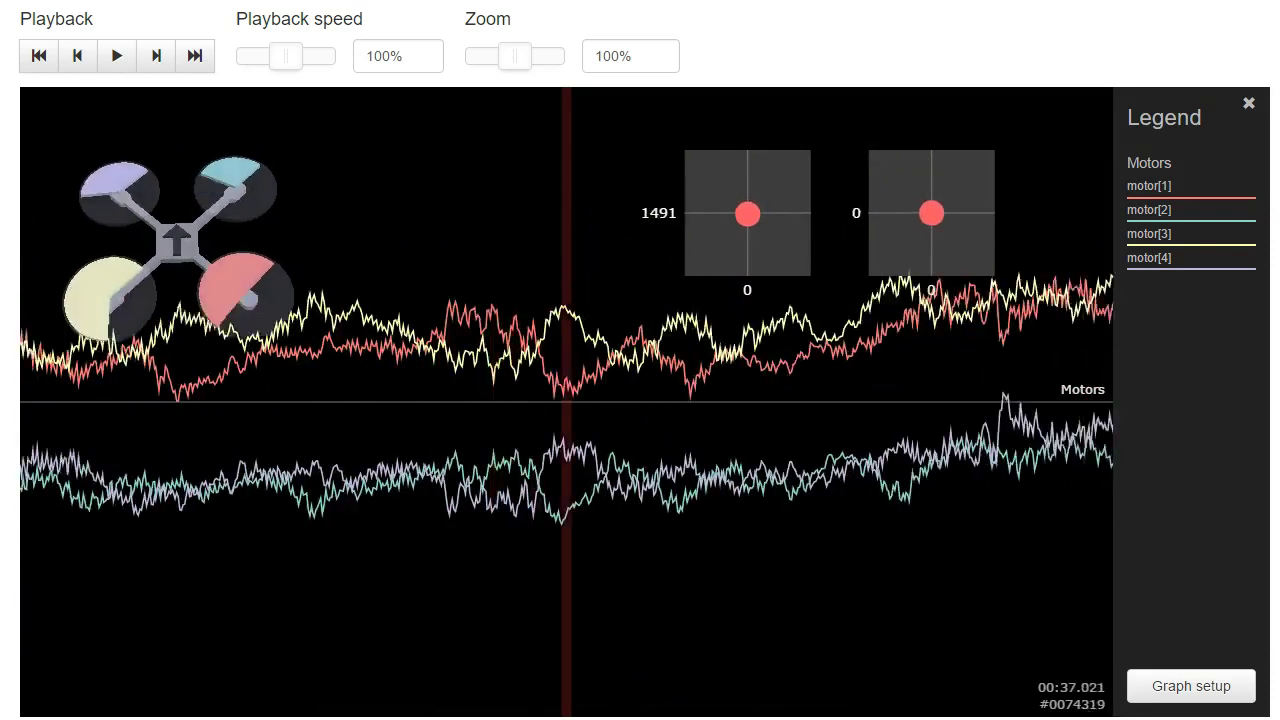
drag(400, 600, 789, 600)
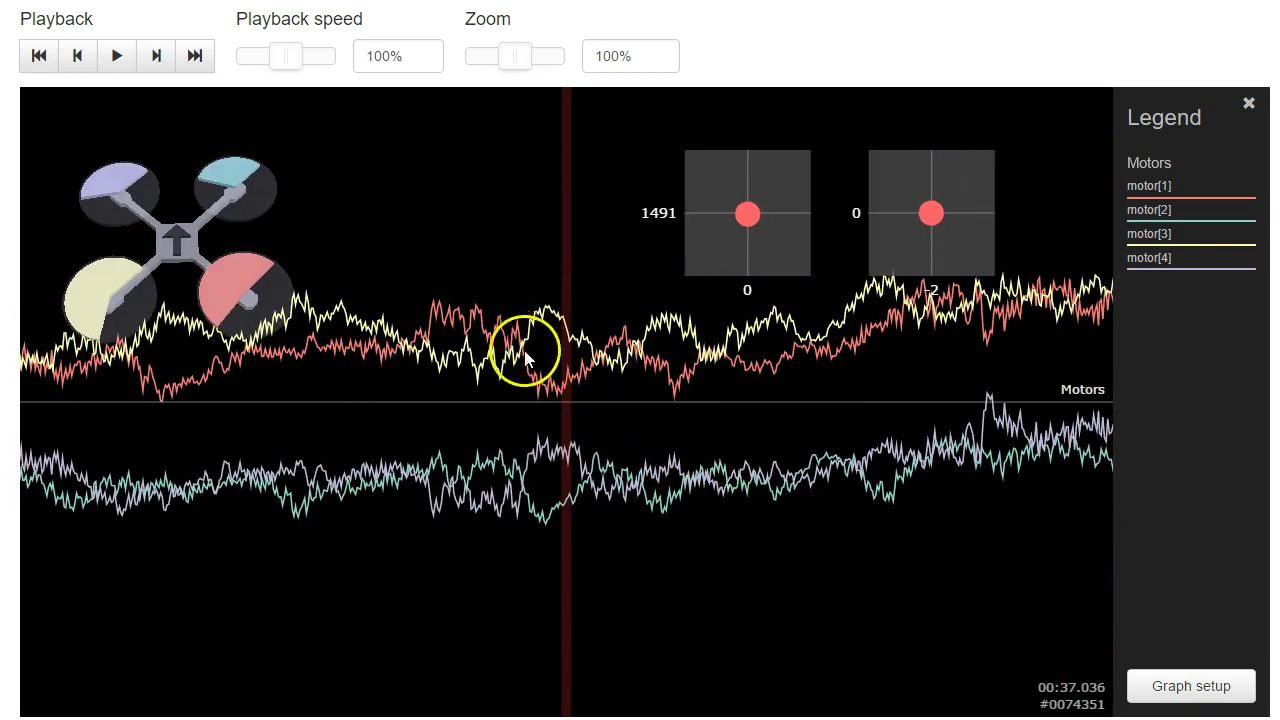
drag(507, 362, 663, 477)
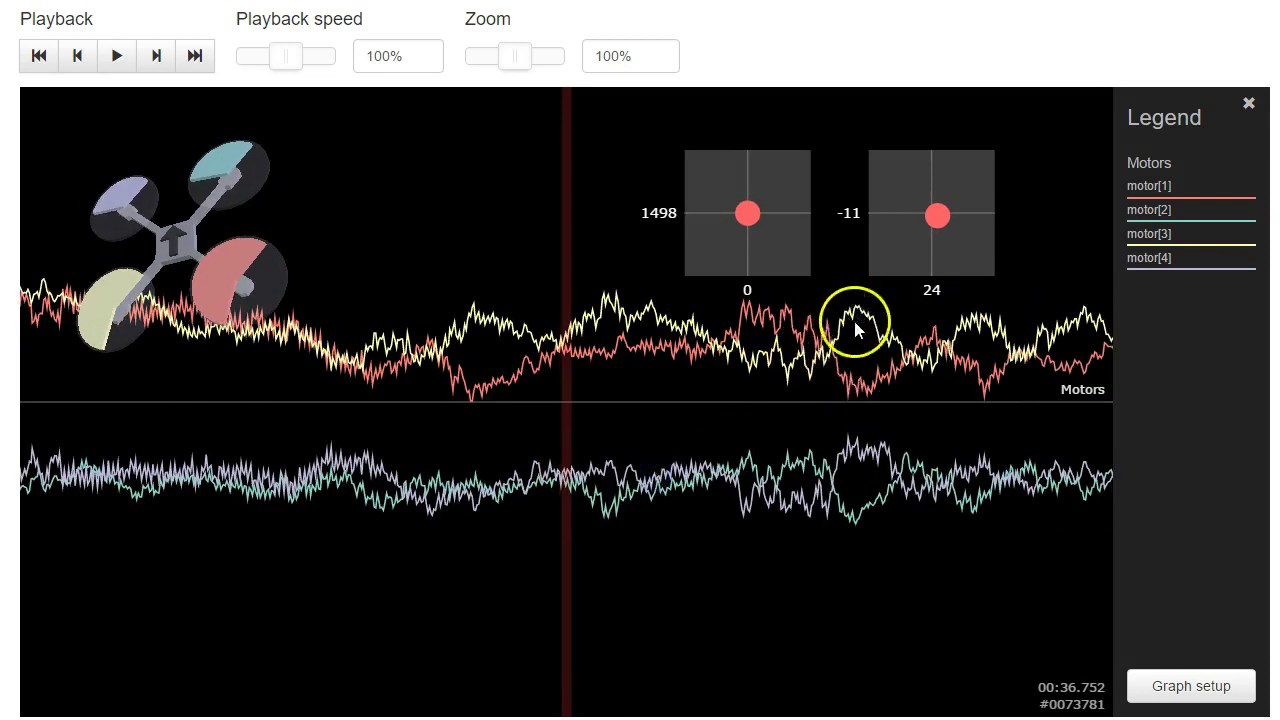
- Move forward to about 00:41.5 and examine how the four motors respond during the low-throttle manoeuvre
drag(1086, 400, 924, 410)
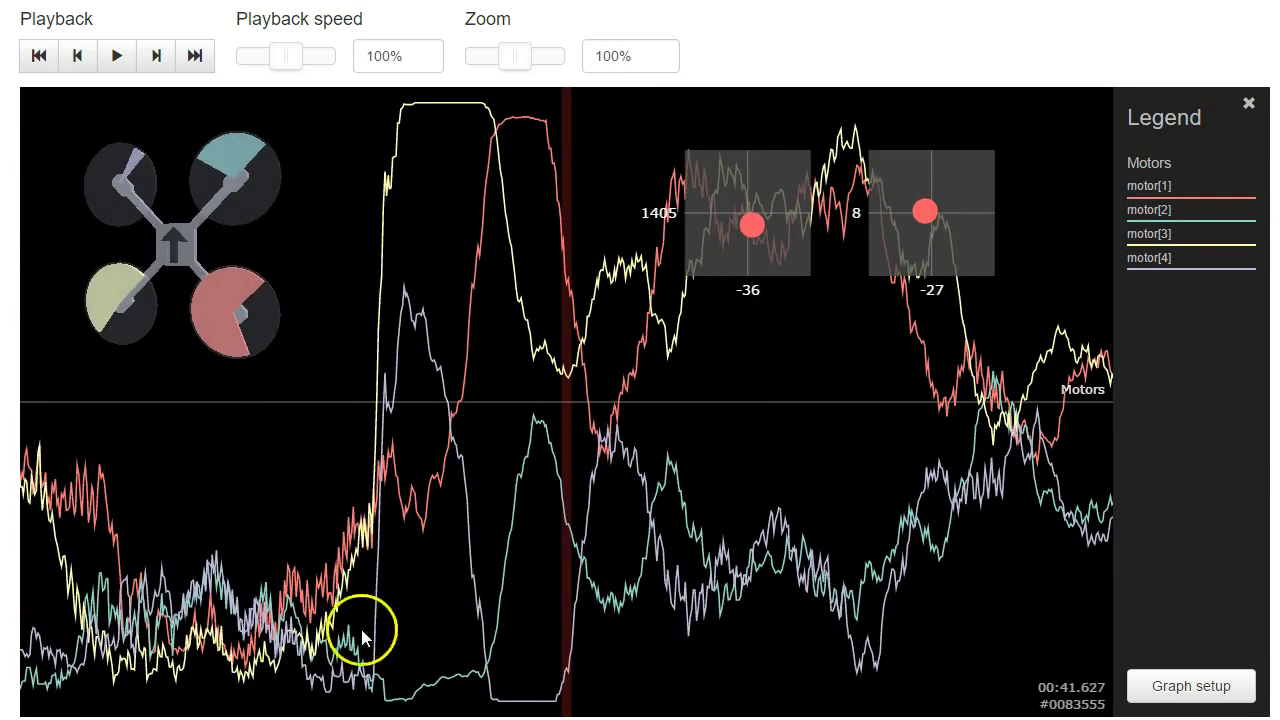
drag(480, 690, 620, 680)
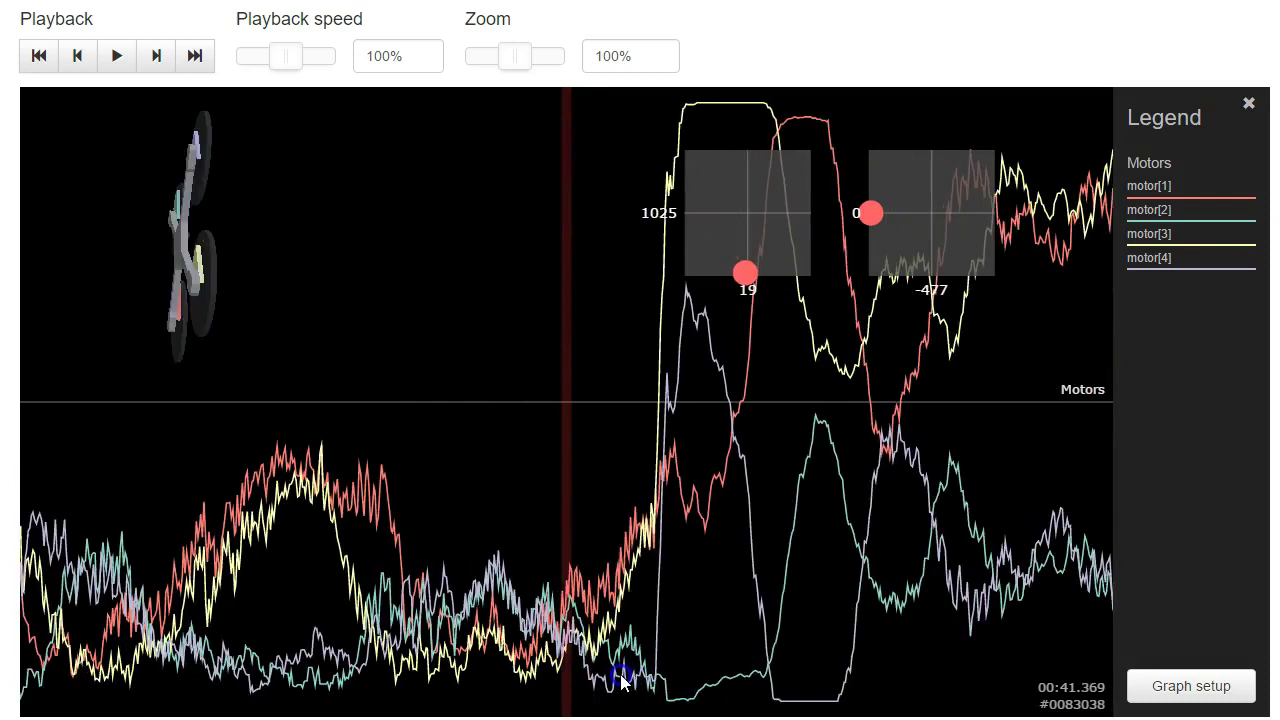
drag(643, 467, 605, 472)
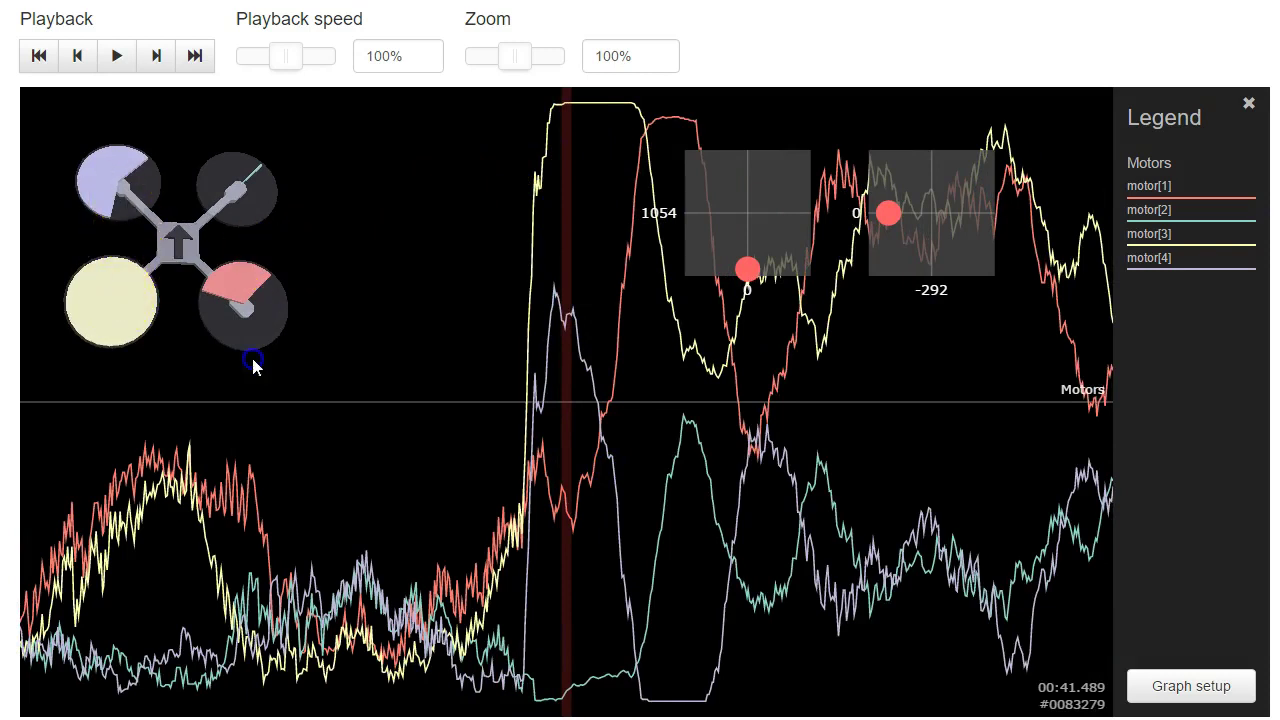
drag(253, 364, 229, 363)
drag(177, 268, 189, 347)
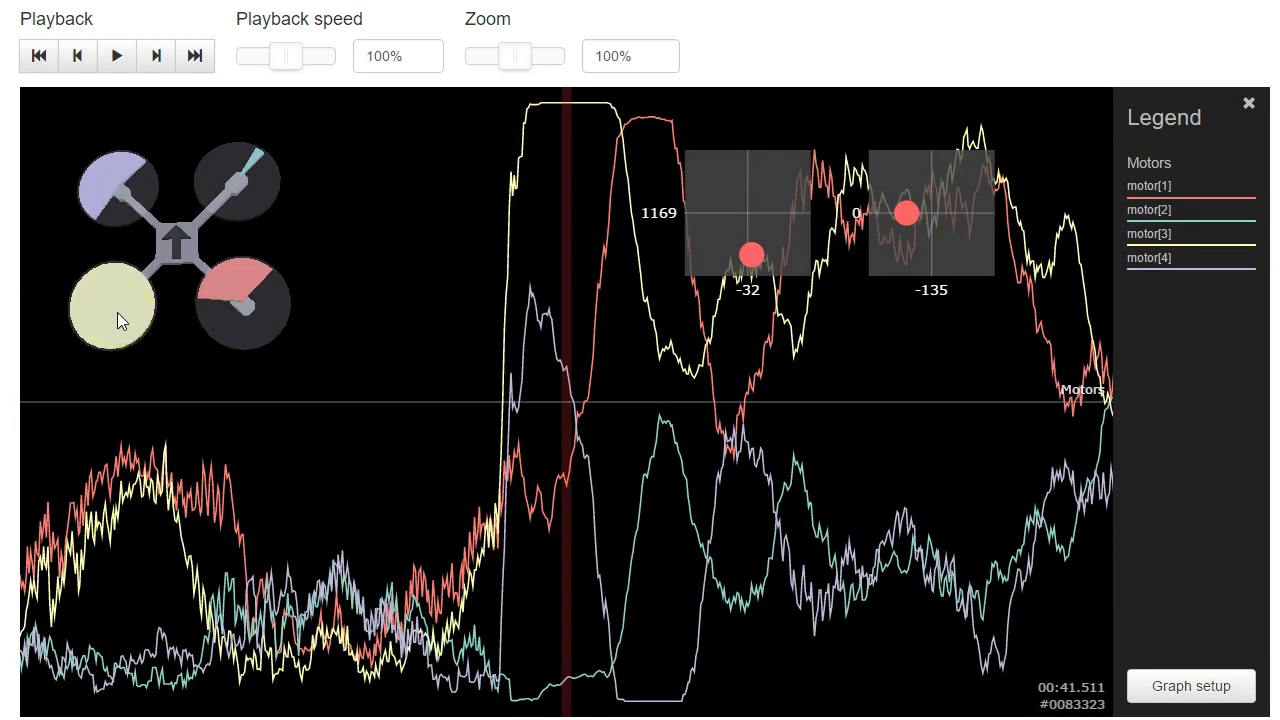
drag(114, 312, 137, 195)
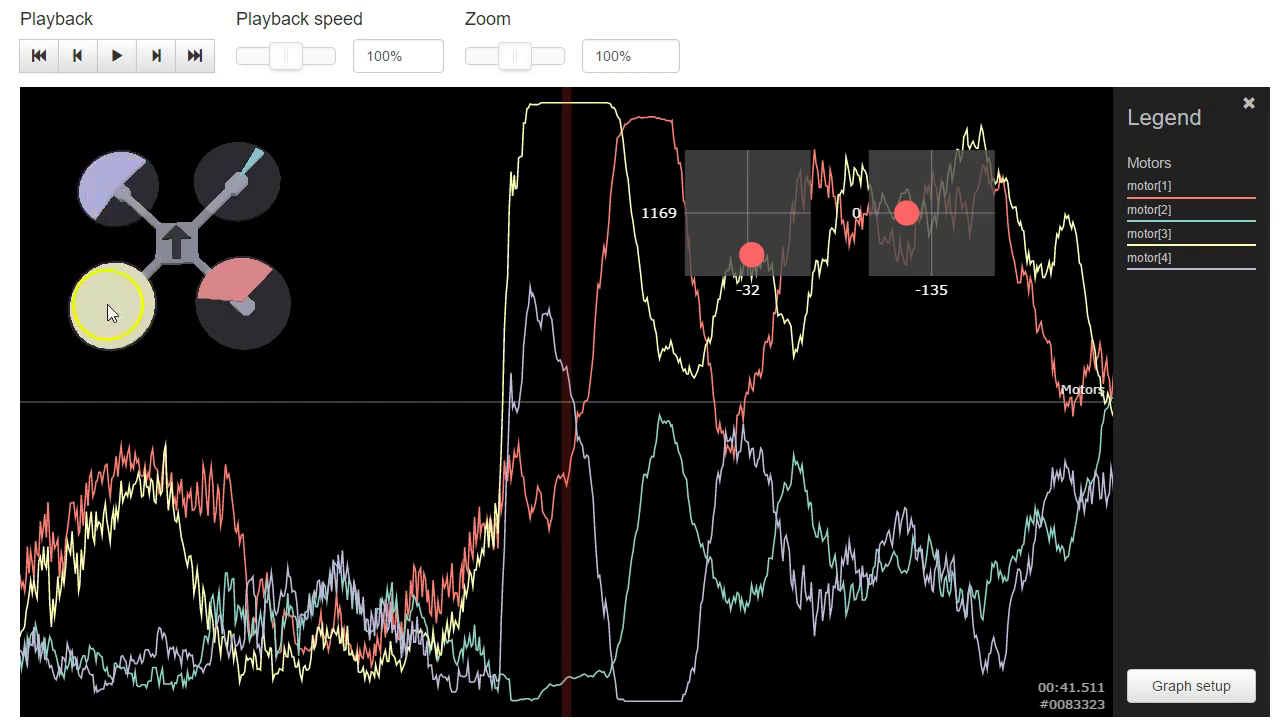
- Examine the motor balance as throttle rises between about 00:44 and 00:50
drag(473, 543, 0, 496)
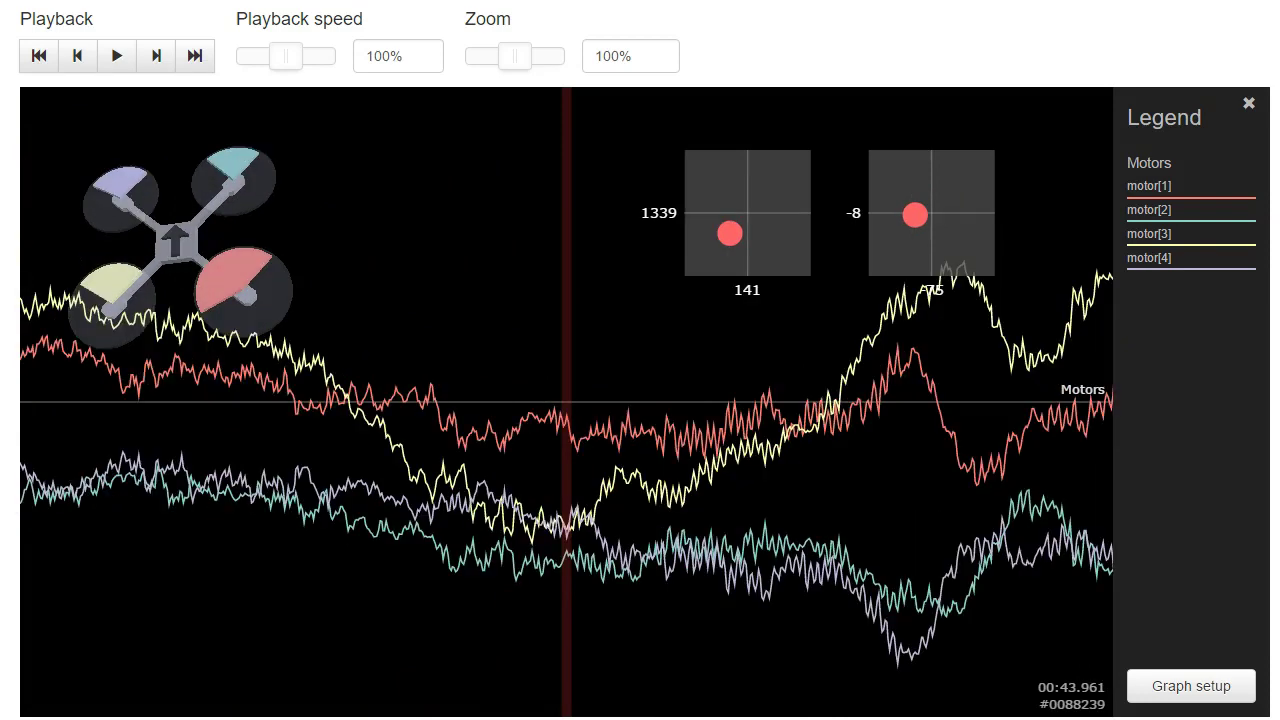
drag(714, 623, 0, 578)
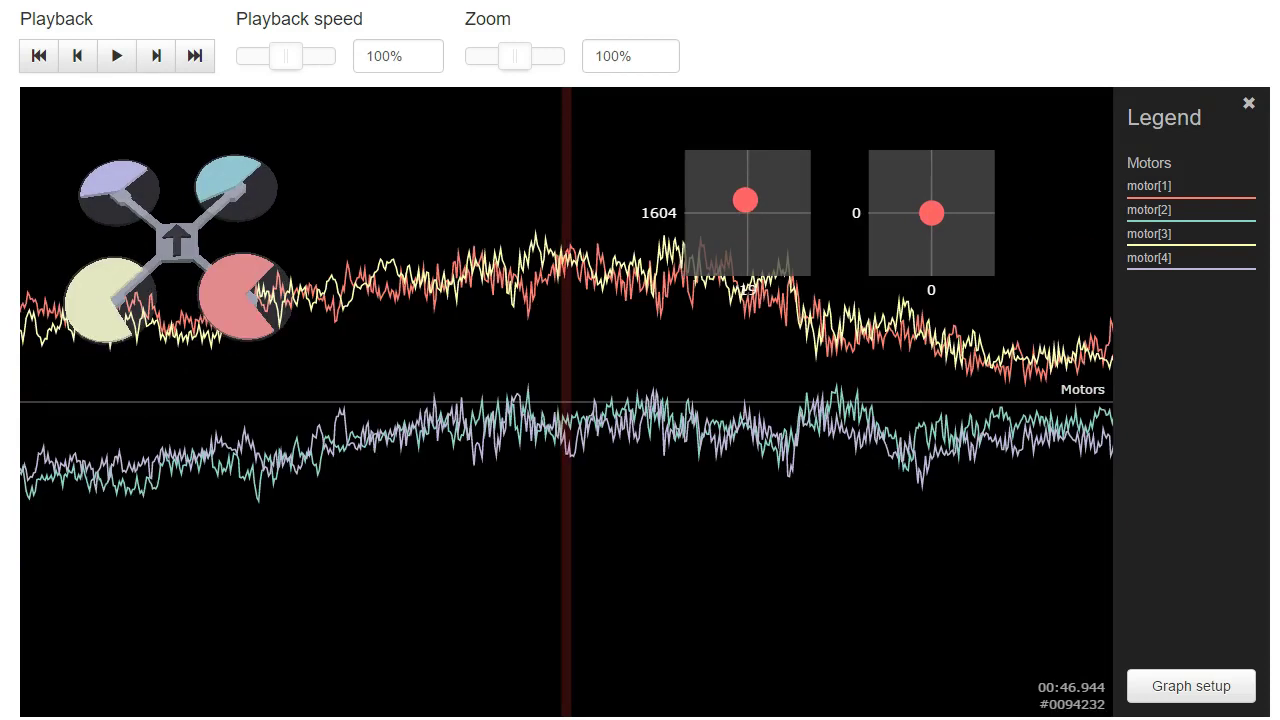
drag(925, 632, 557, 606)
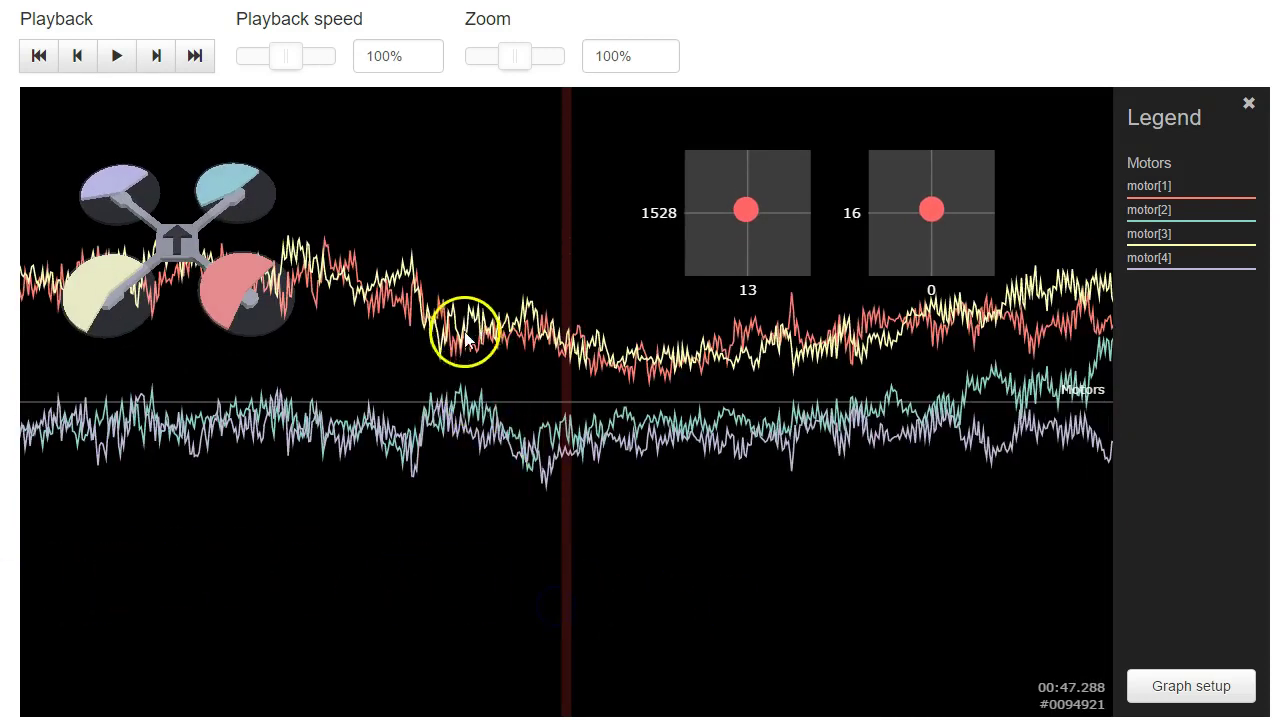
drag(740, 500, 290, 460)
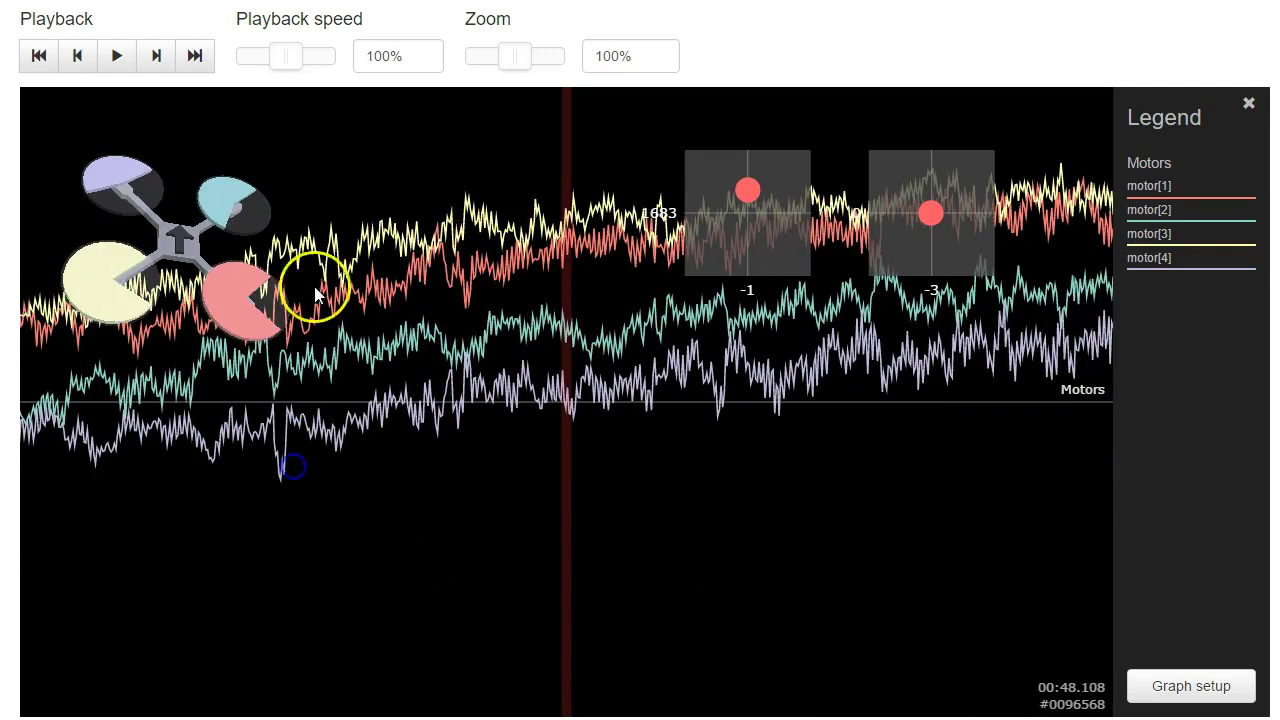
drag(433, 243, 50, 270)
drag(262, 216, 126, 216)
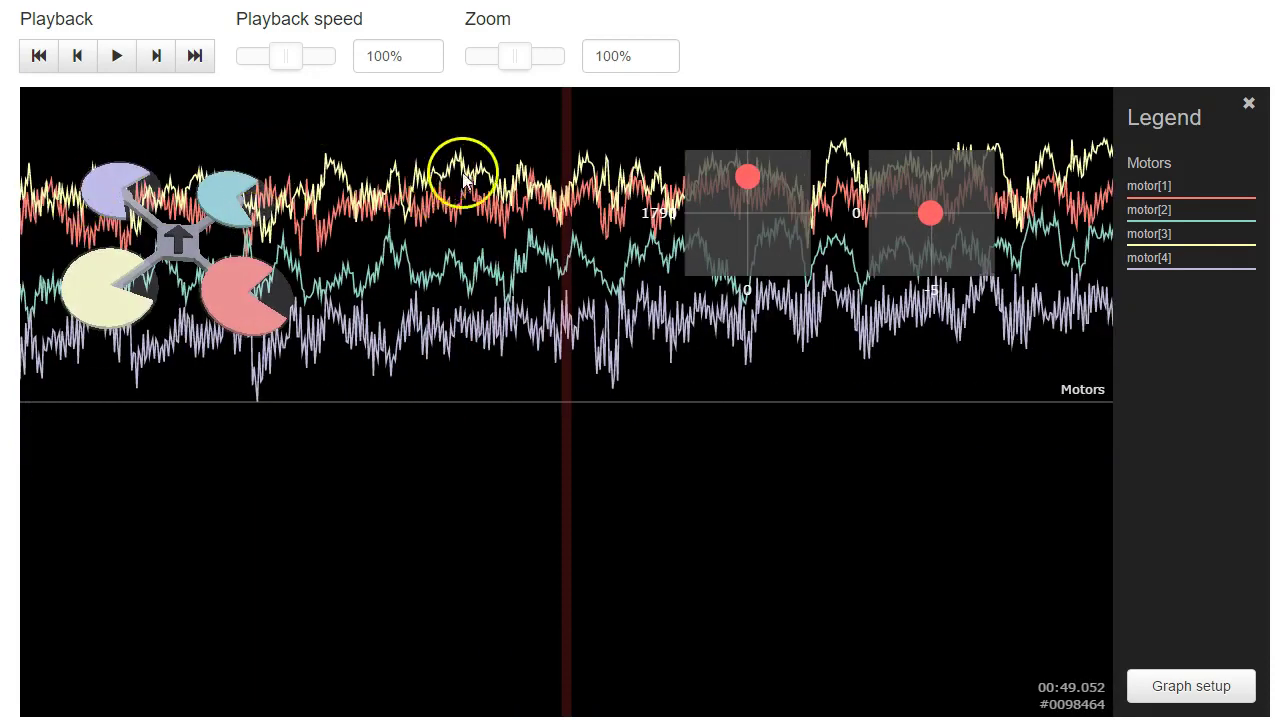
drag(477, 190, 170, 200)
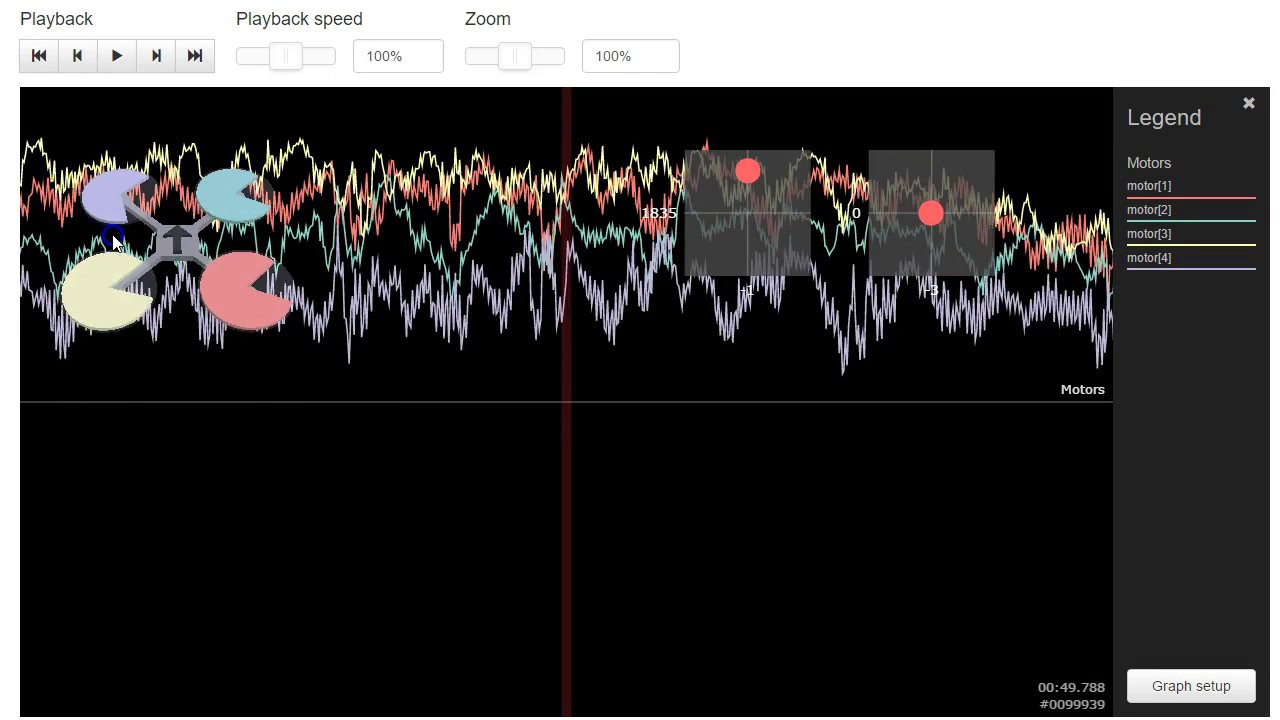
- Advance through the log from about 00:50 to 00:53.4 and compare the motor outputs along the way
drag(471, 171, 103, 186)
key(Right)
key(Right)
key(Right)
key(Right)
key(Right)
key(Right)
key(Right)
key(Right)
key(Right)
key(Right)
key(Right)
key(Right)
key(Right)
key(Right)
key(Right)
key(Right)
key(Right)
key(Right)
key(Right)
key(Right)
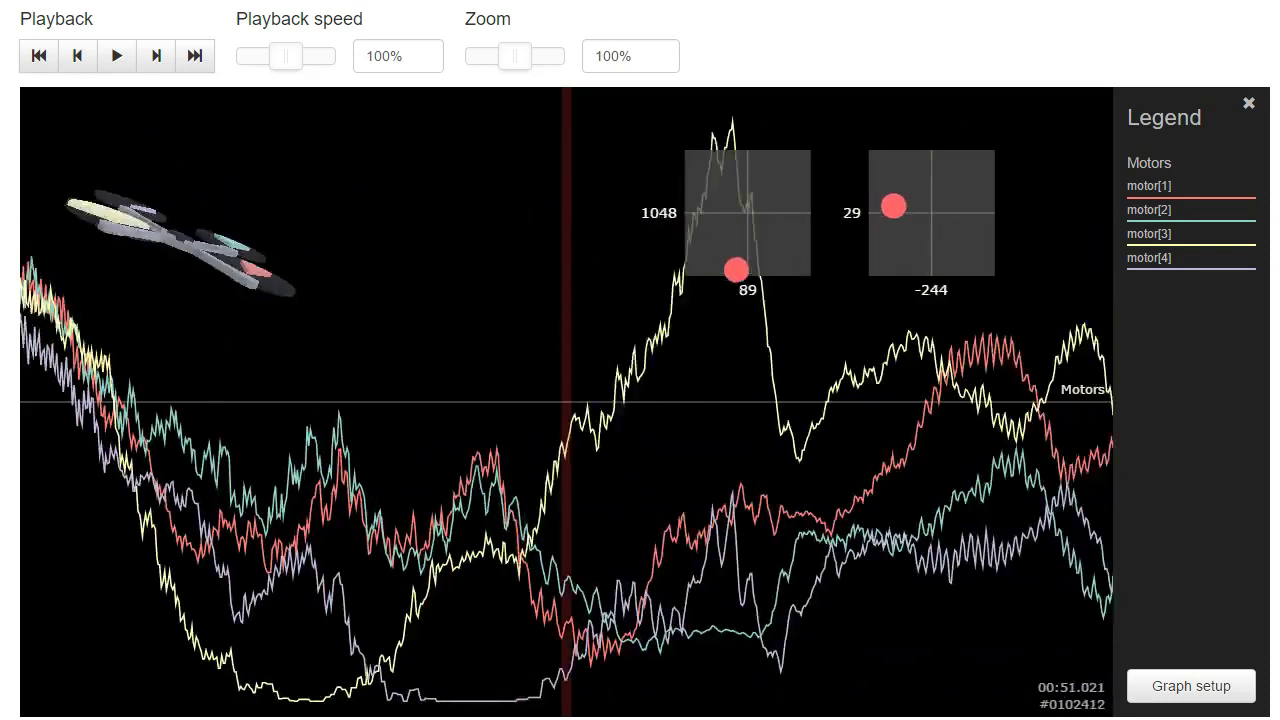
key(Right)
key(Right)
key(Right)
key(Right)
key(Right)
key(Right)
key(Right)
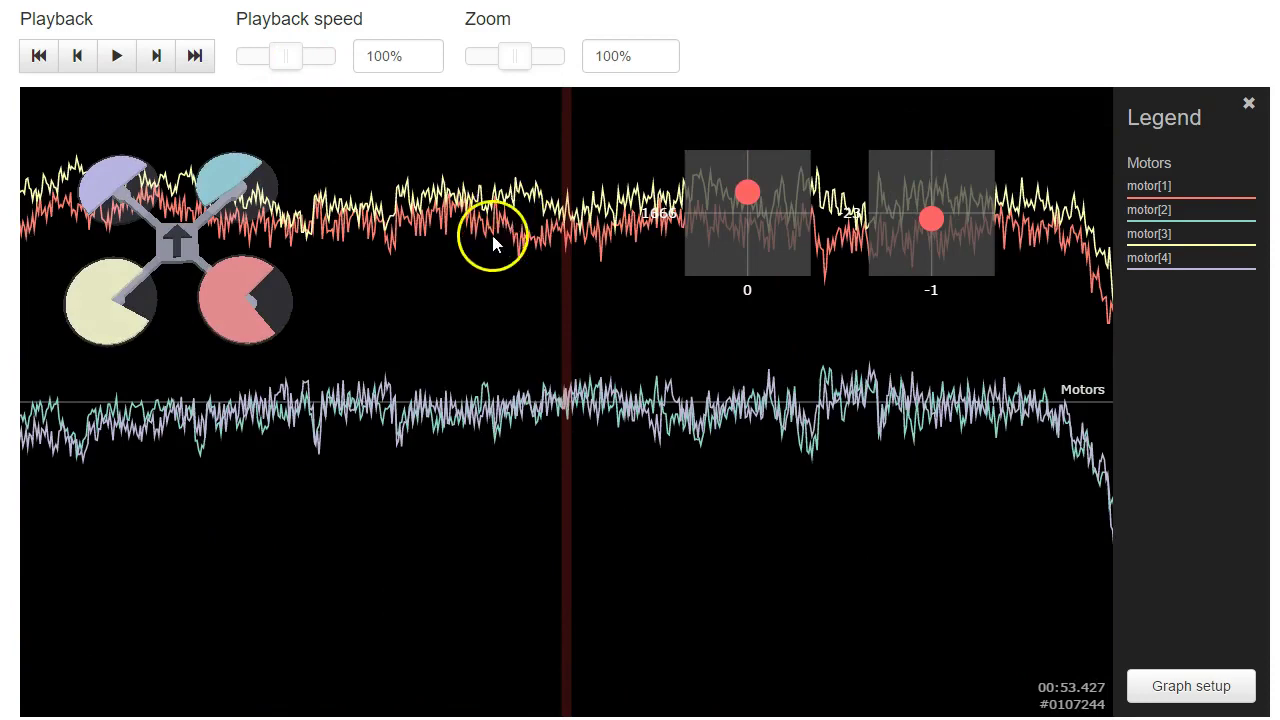
- Compare motor[1] and motor[3] from about 00:53.4 through the steadier flight up to 01:08.7
drag(502, 255, 68, 283)
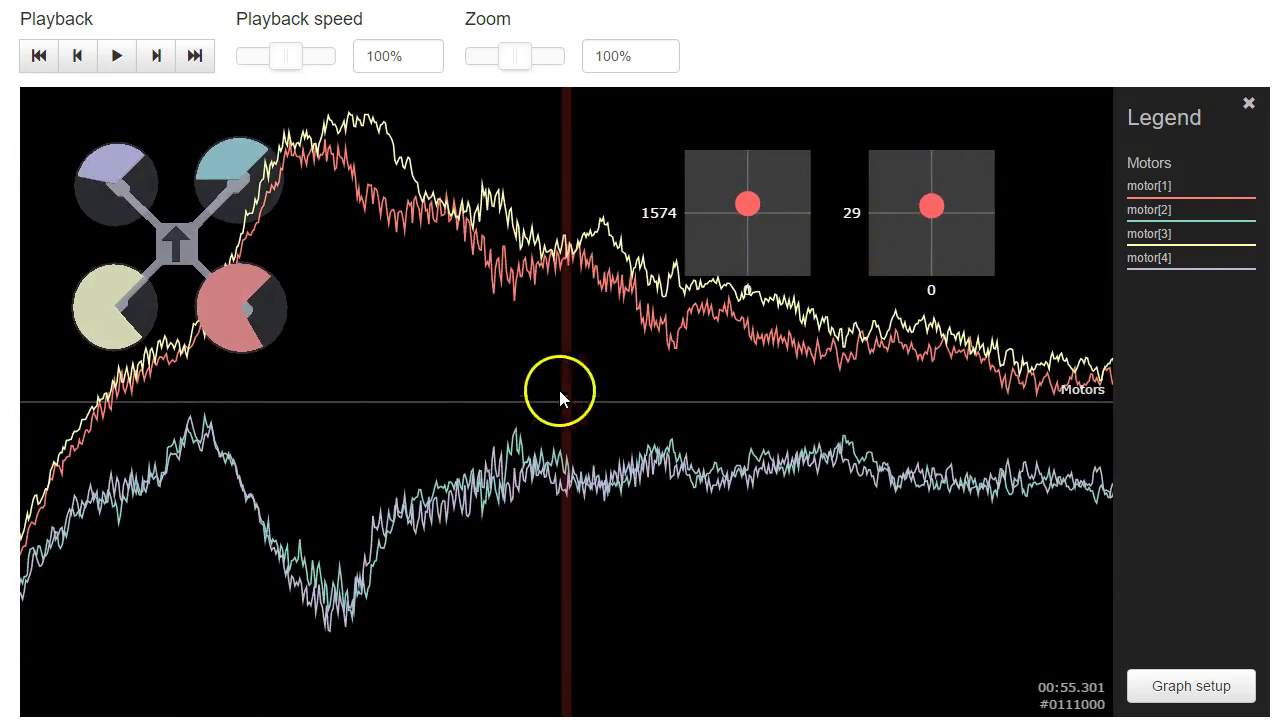
drag(784, 365, 100, 363)
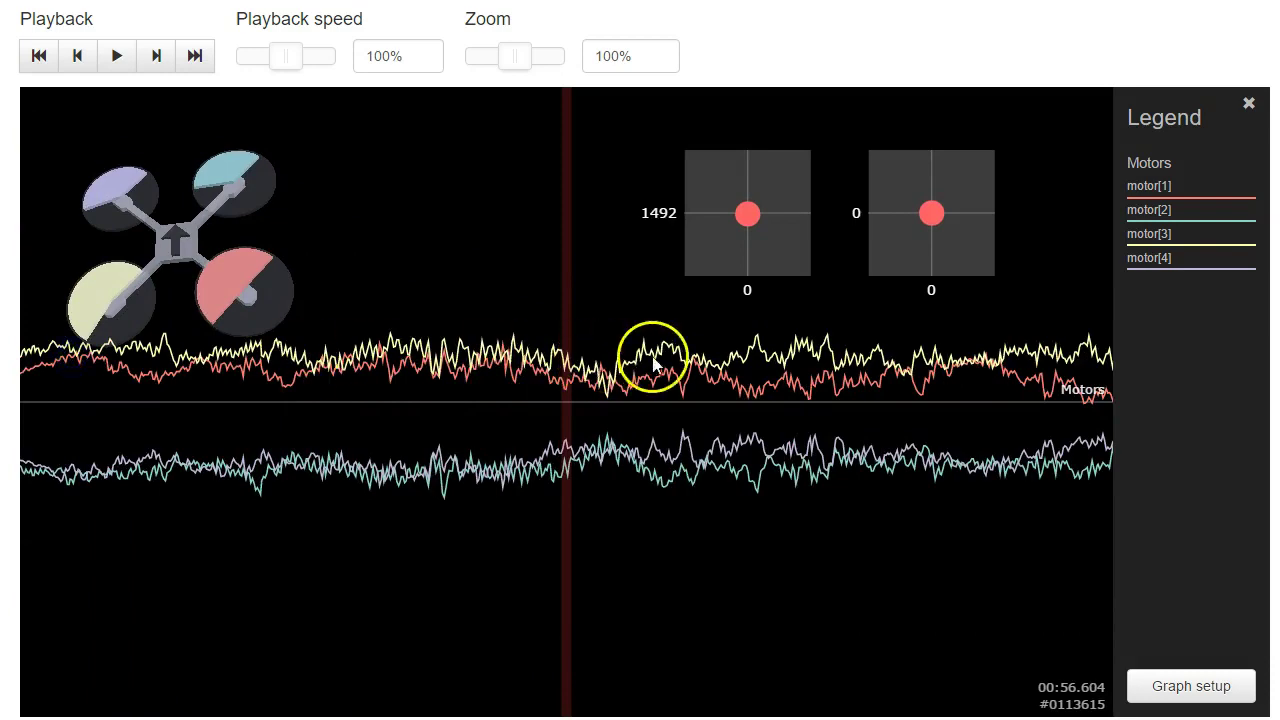
drag(722, 367, 171, 334)
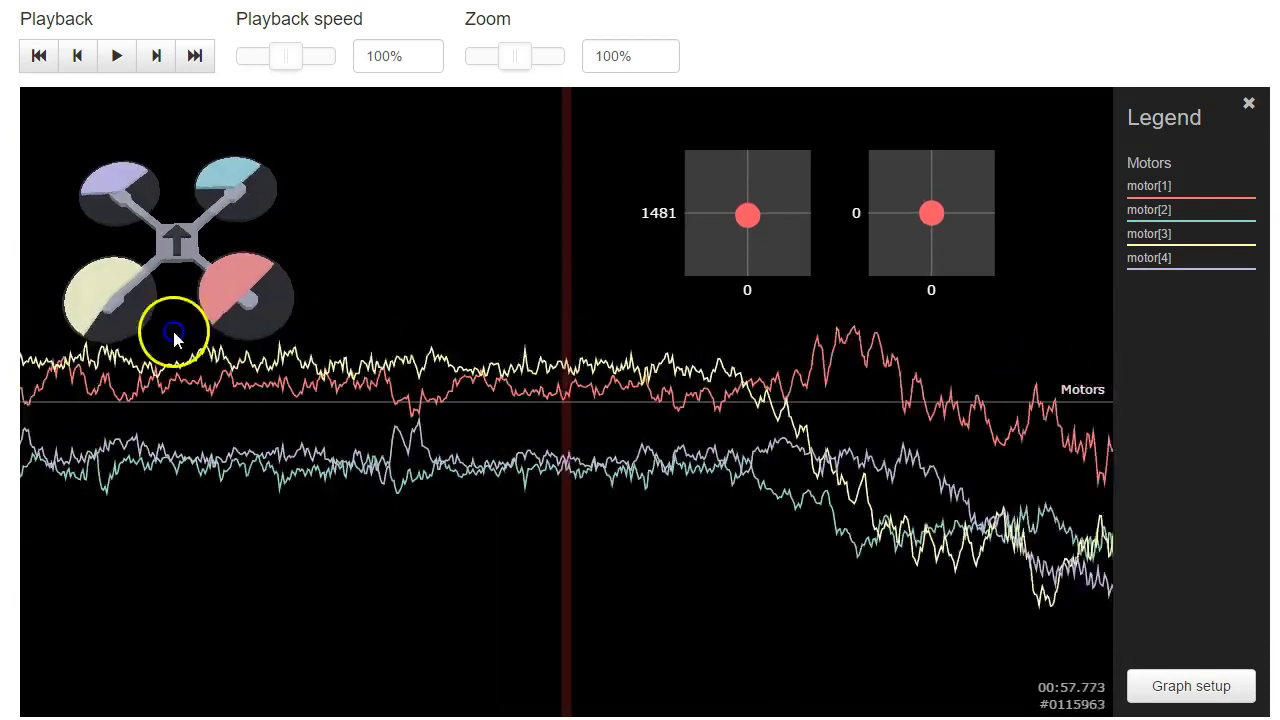
drag(386, 343, 209, 357)
mouse_move(860, 370)
mouse_down()
mouse_move(240, 365)
mouse_move(814, 378)
mouse_up()
mouse_move(890, 392)
mouse_down()
mouse_move(814, 400)
mouse_move(172, 340)
mouse_up()
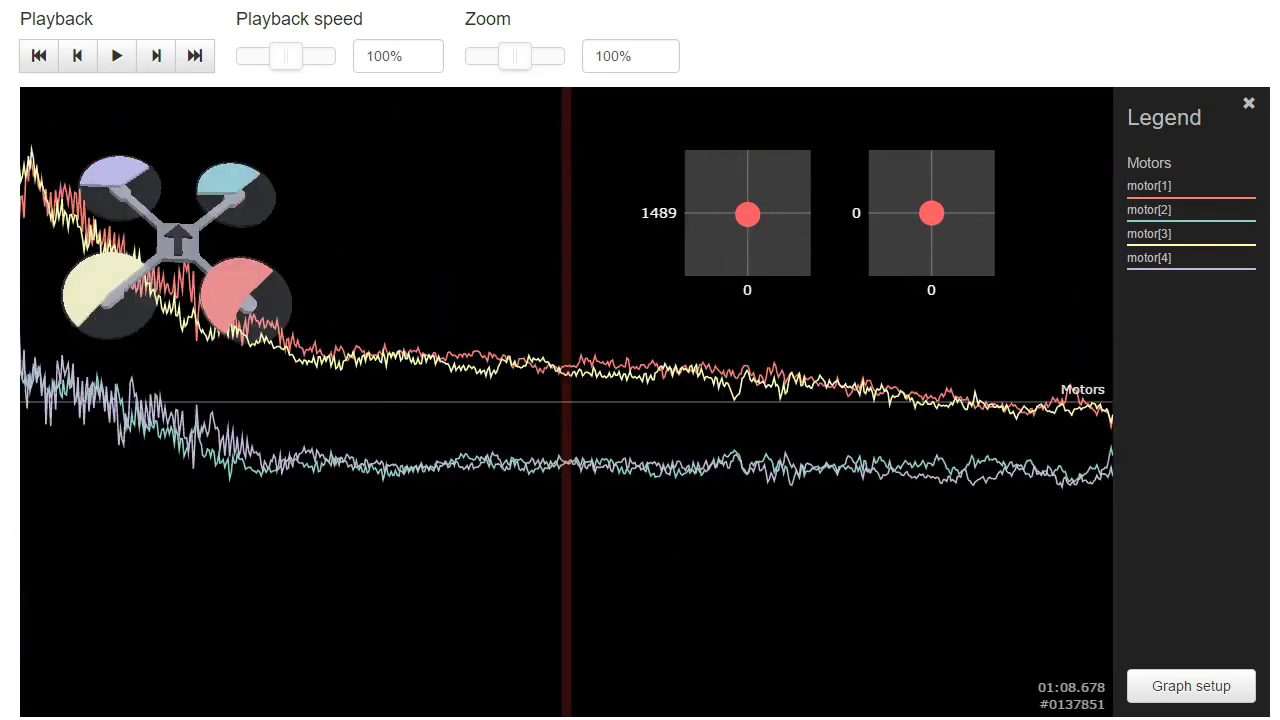
- Continue through the log to about 01:27.8 and examine the gap between motor[1] and motor[3]
drag(860, 370, 240, 360)
drag(860, 372, 250, 362)
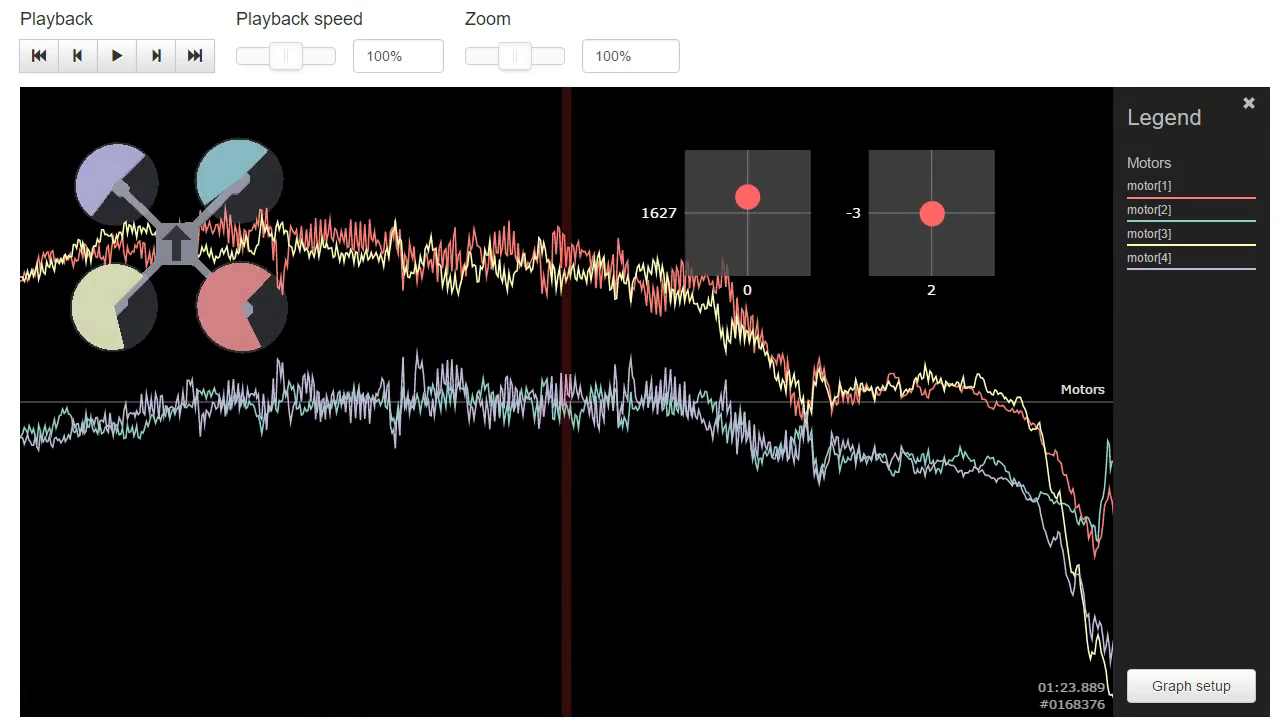
drag(860, 370, 294, 364)
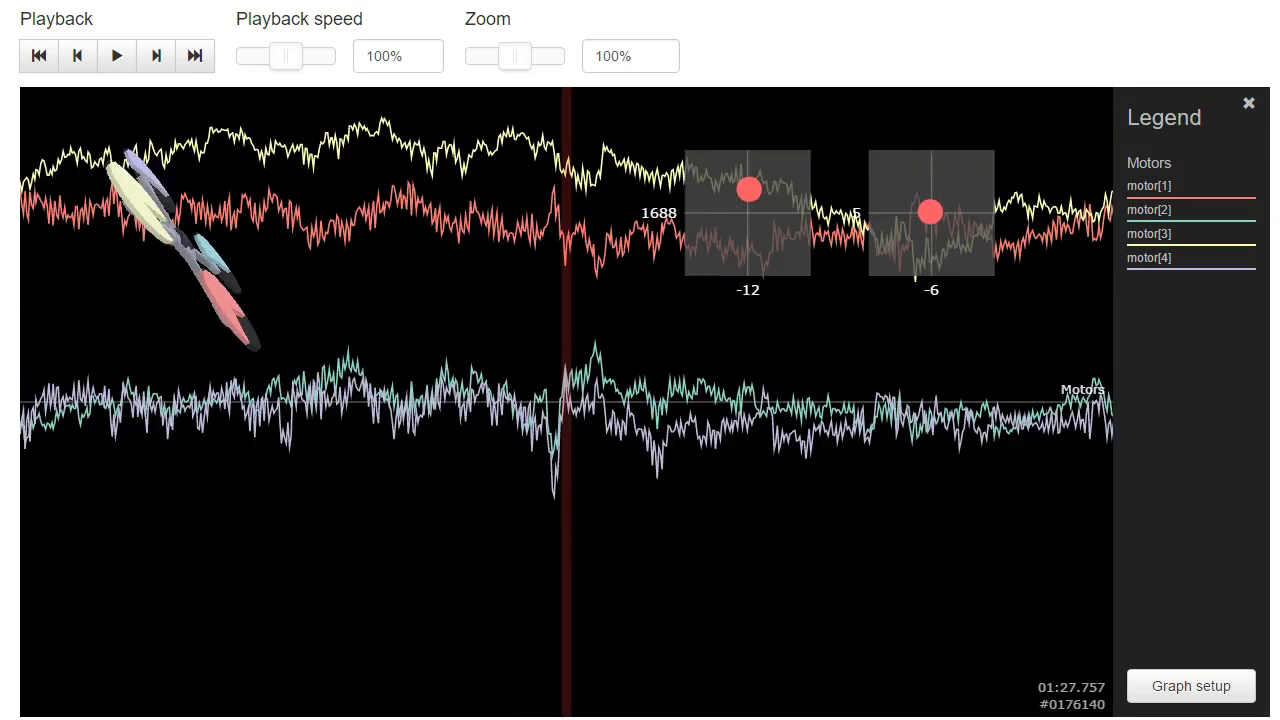
- Examine how the four motor traces spread apart between about 01:43.7 and 01:47
drag(221, 167, 749, 368)
drag(373, 207, 527, 380)
drag(474, 437, 727, 520)
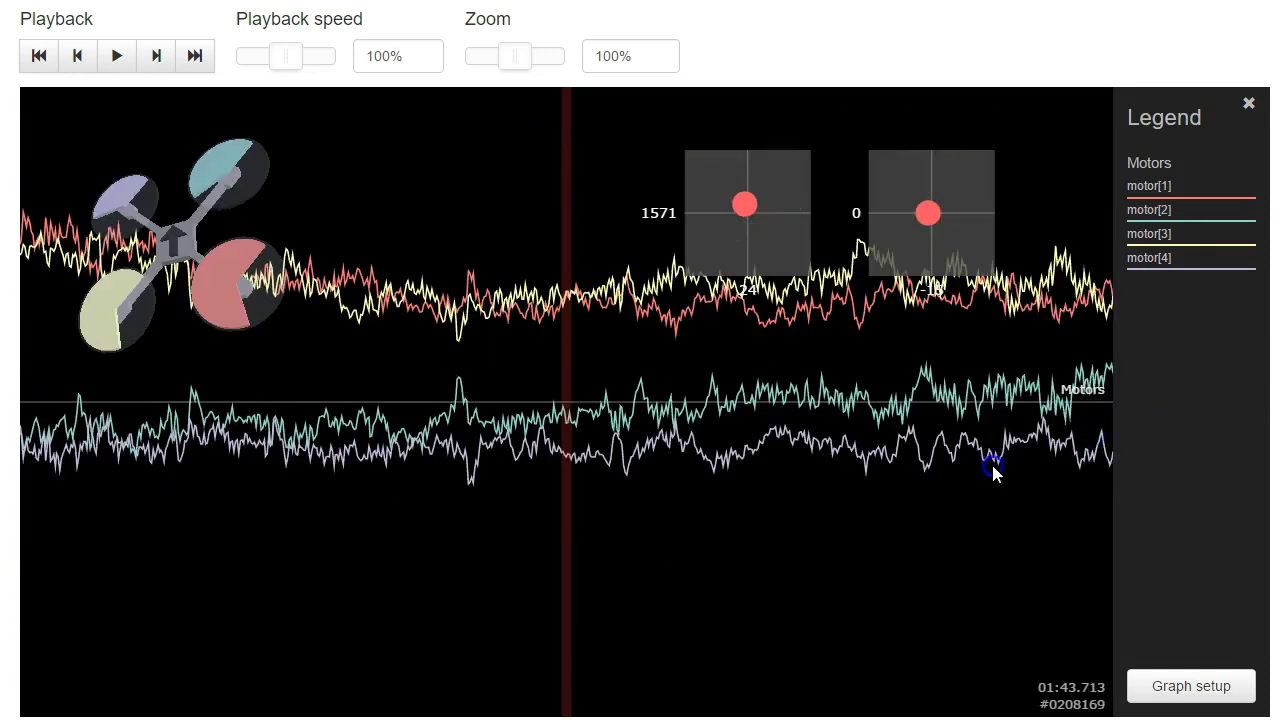
drag(994, 471, 69, 480)
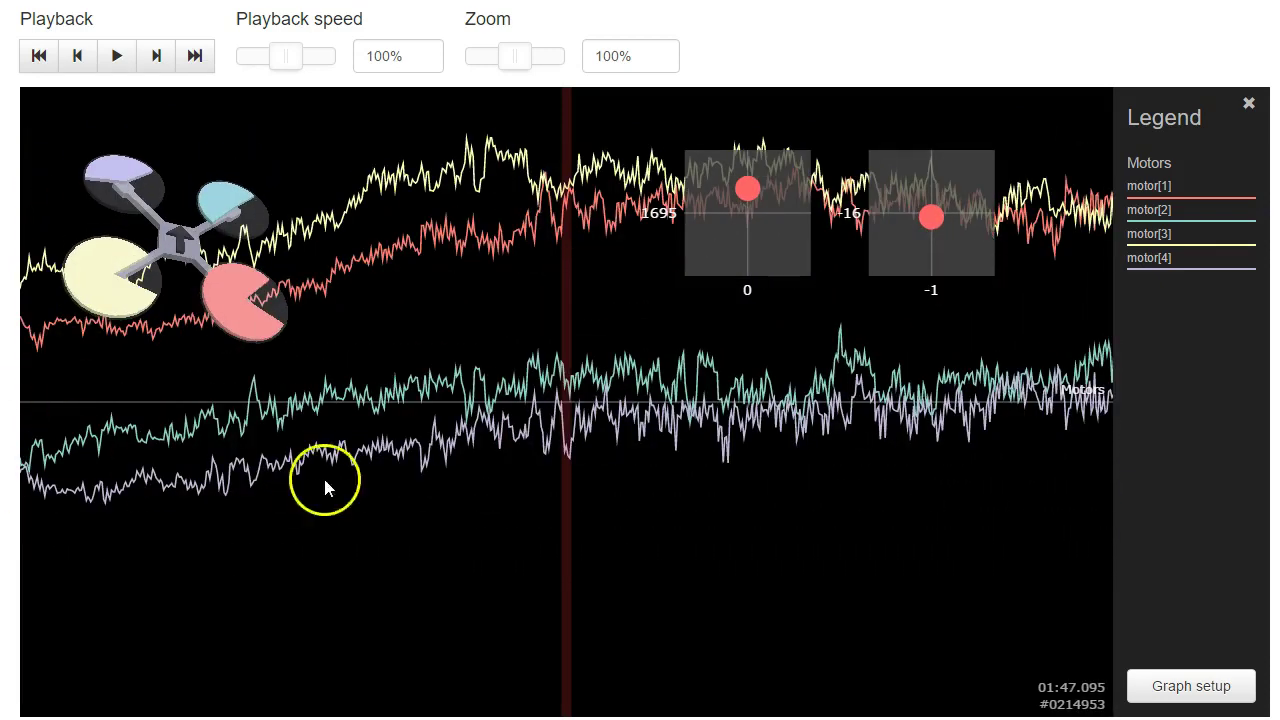
drag(325, 487, 401, 452)
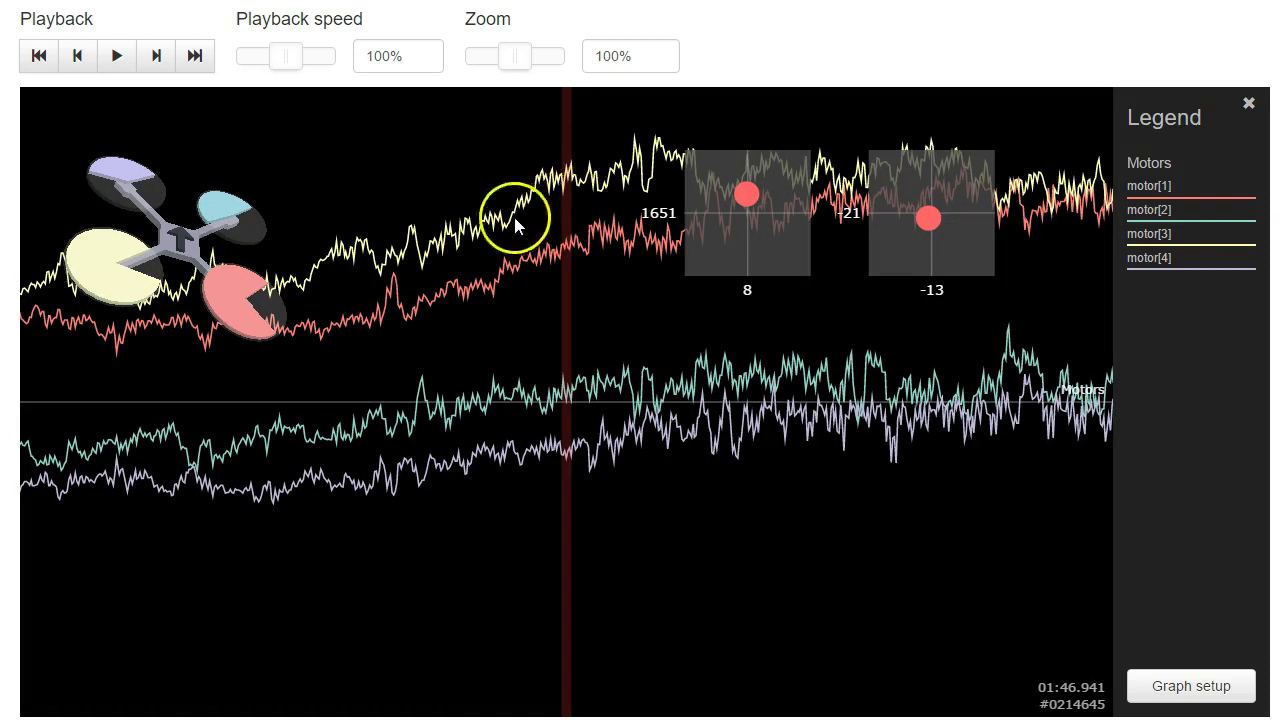
- Advance past 01:56 and 02:58 to the failure at about 03:07.4 and examine the motor traces there
key(space)
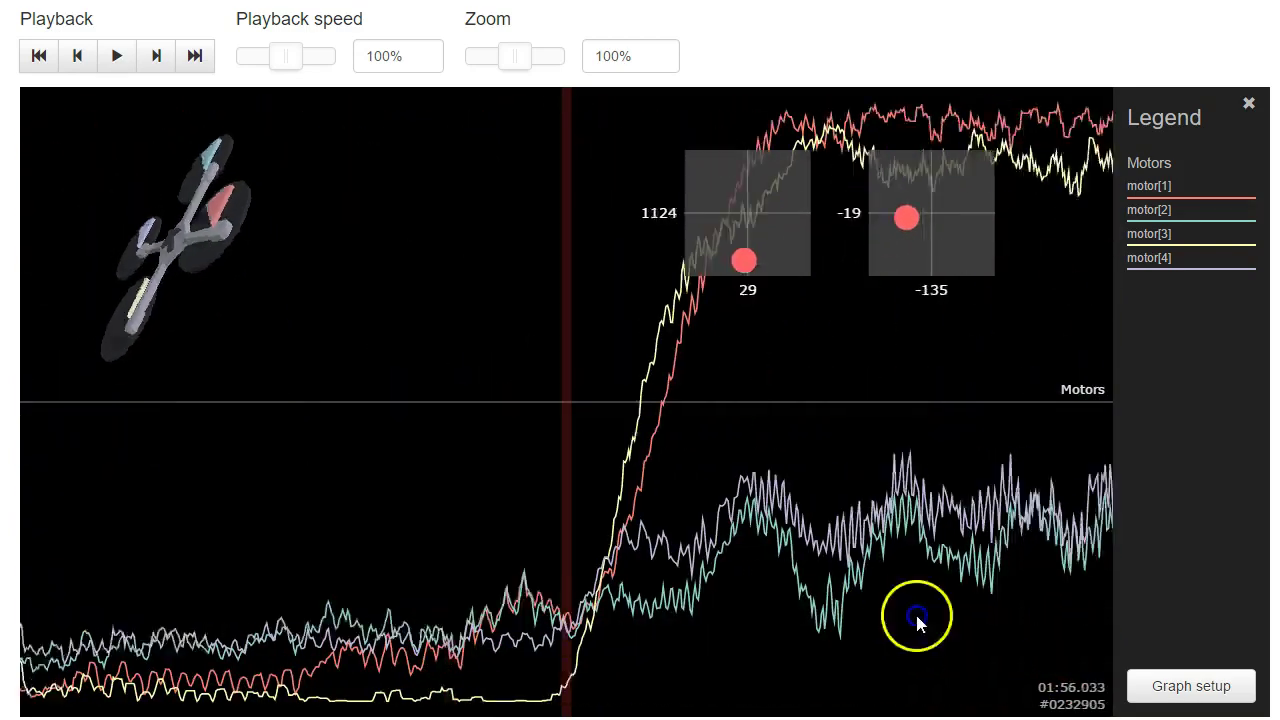
drag(914, 614, 158, 610)
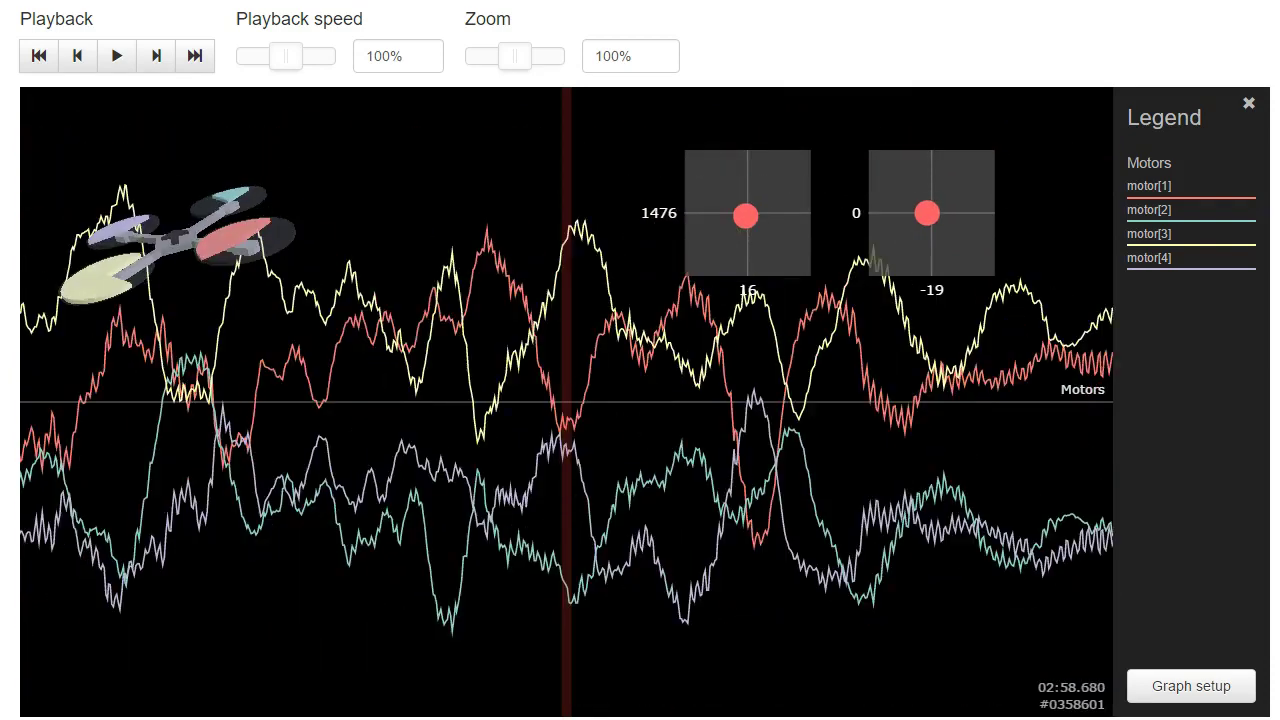
drag(1035, 581, 688, 588)
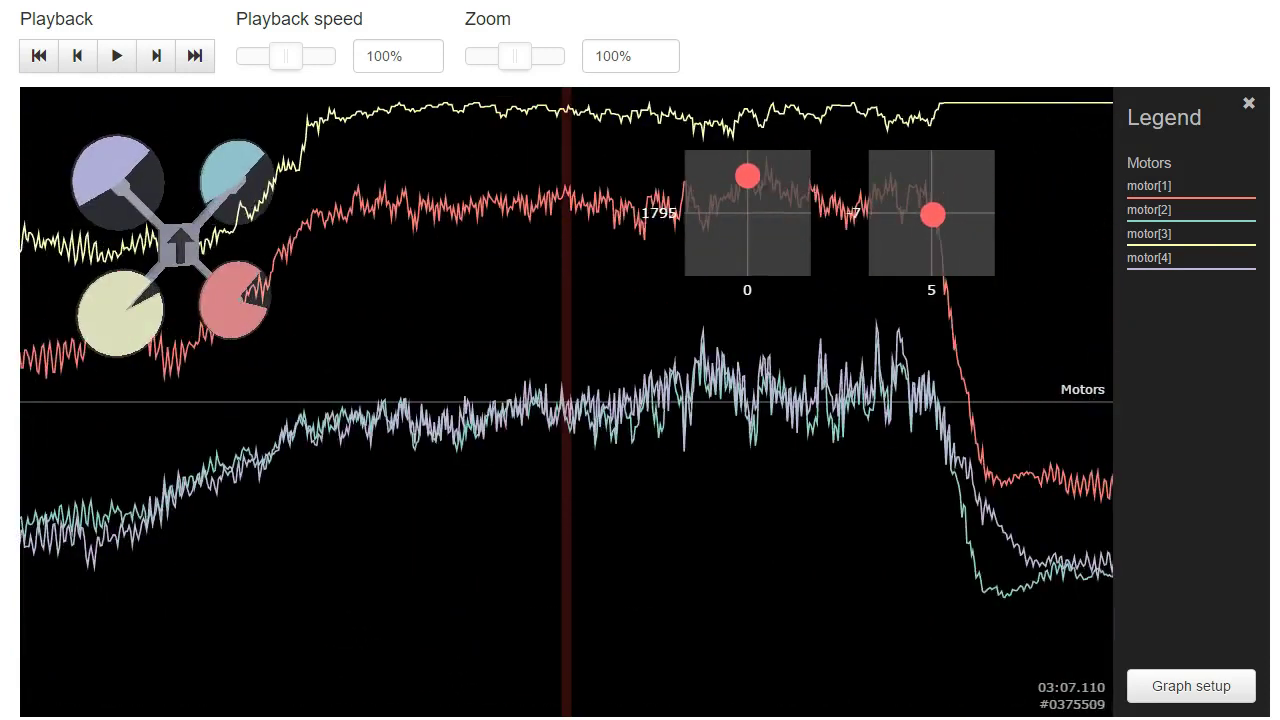
drag(566, 402, 576, 402)
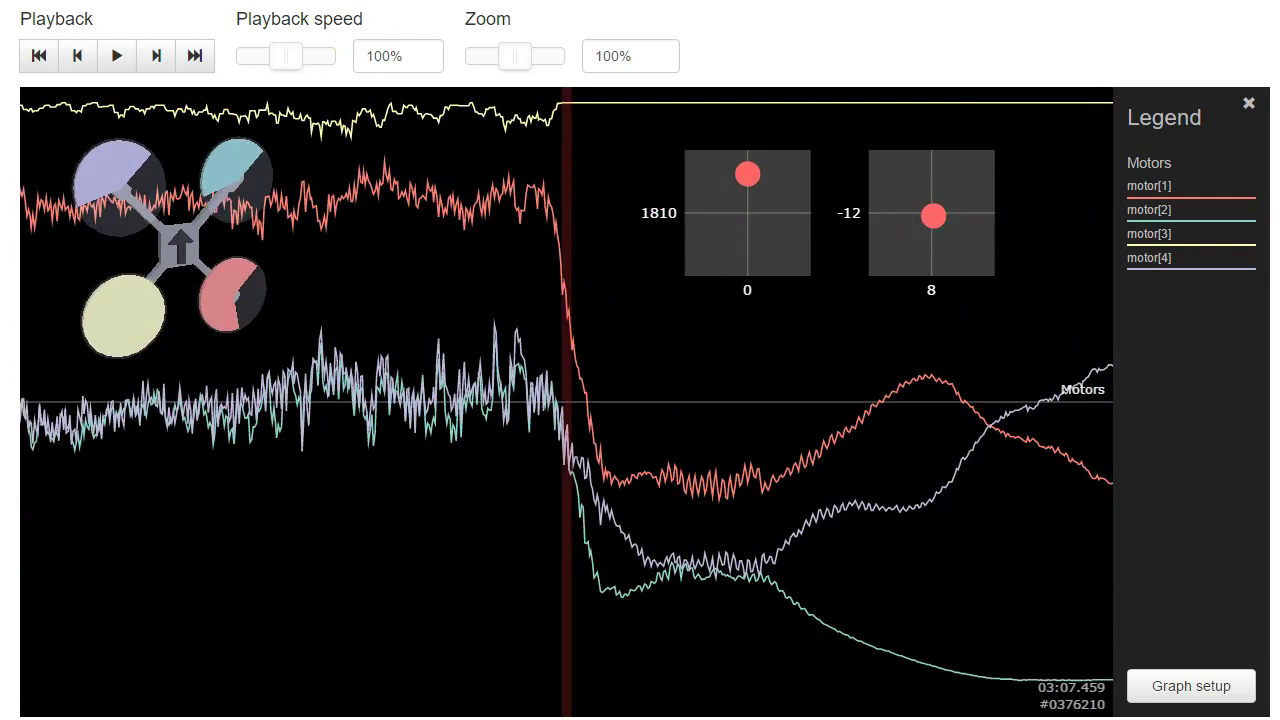
- Inspect the point where motor[3] reaches full output and the motor activity leading up to it around 03:06.3
click(558, 110)
drag(603, 533, 1279, 468)
click(458, 450)
drag(425, 420, 0, 370)
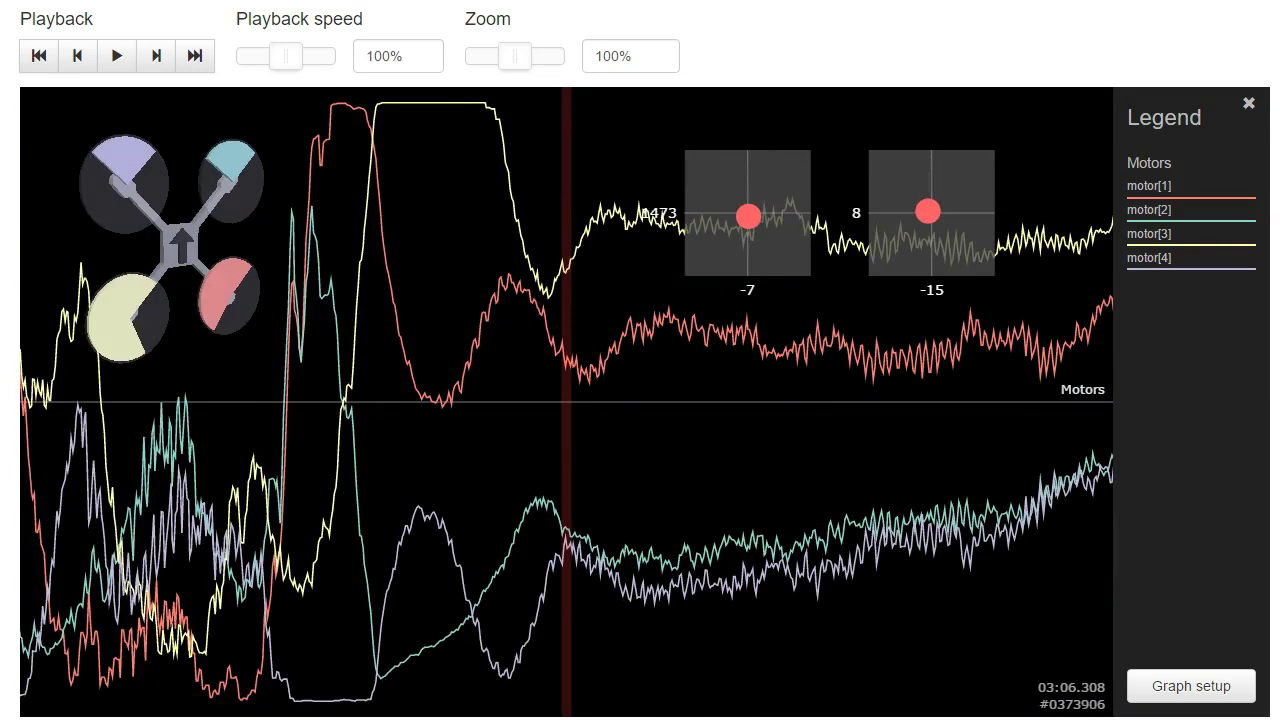
- Return to the section from about 01:05.8 to 01:12.8 to examine the motor balance well before the failure
drag(445, 672, 470, 622)
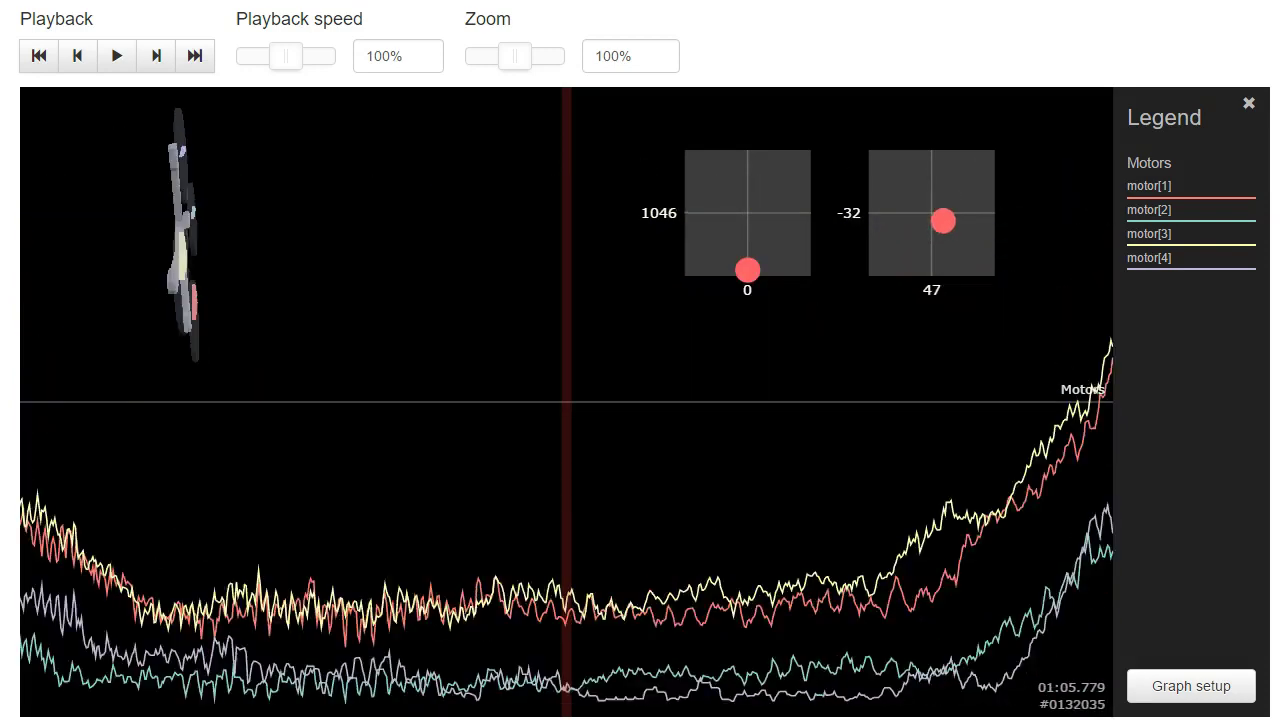
drag(689, 620, 108, 598)
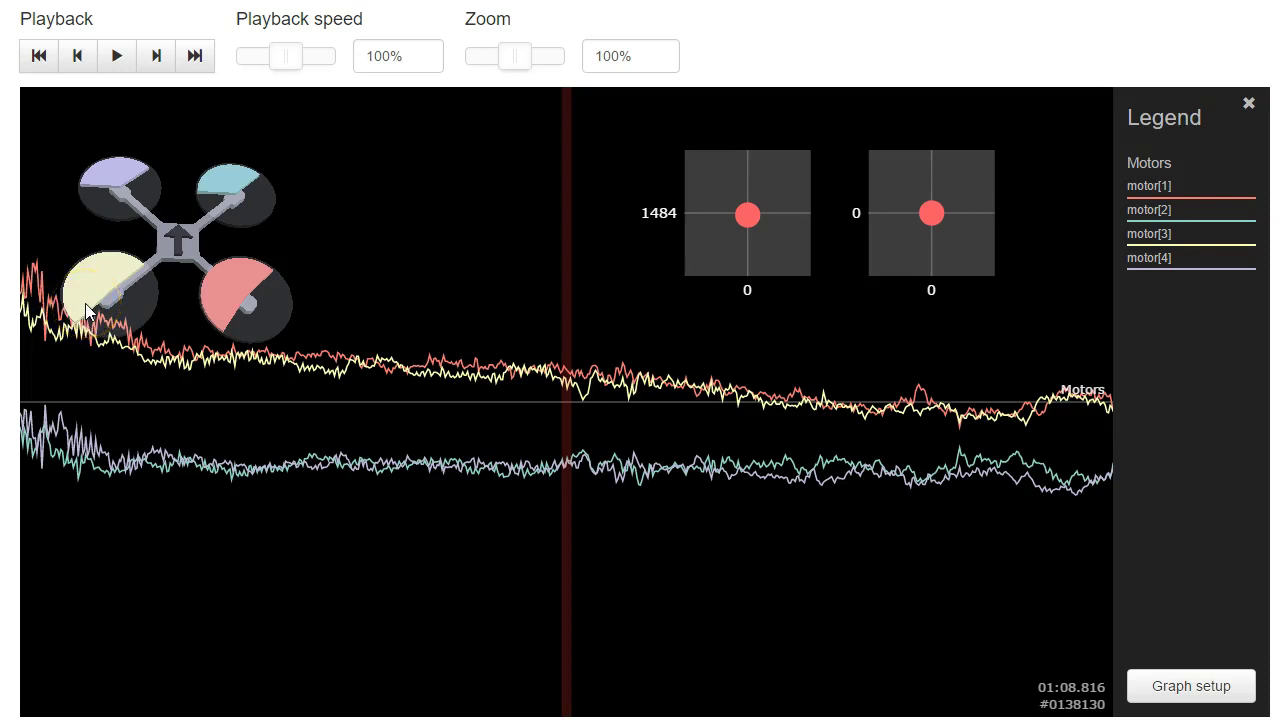
click(123, 390)
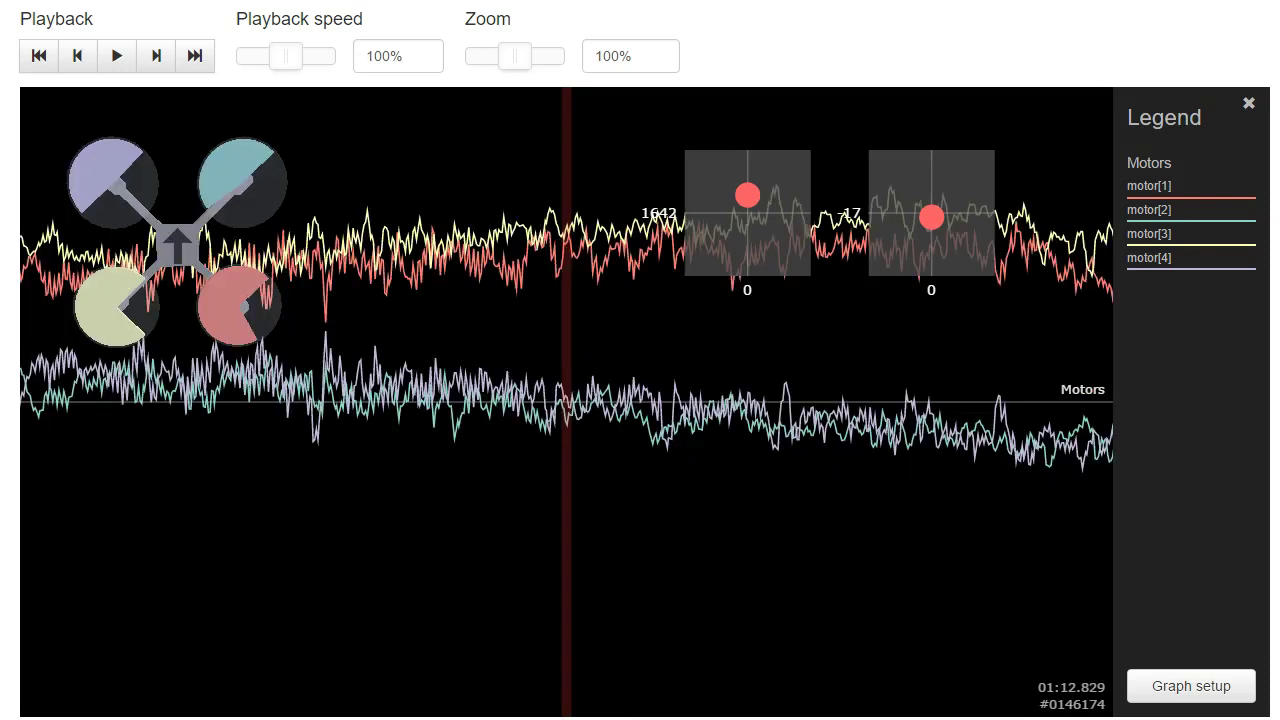
- Go to the failure between about 03:07.3 and 03:07.5 and compare motor[3] with the other motors at its onset
drag(729, 600, 46, 535)
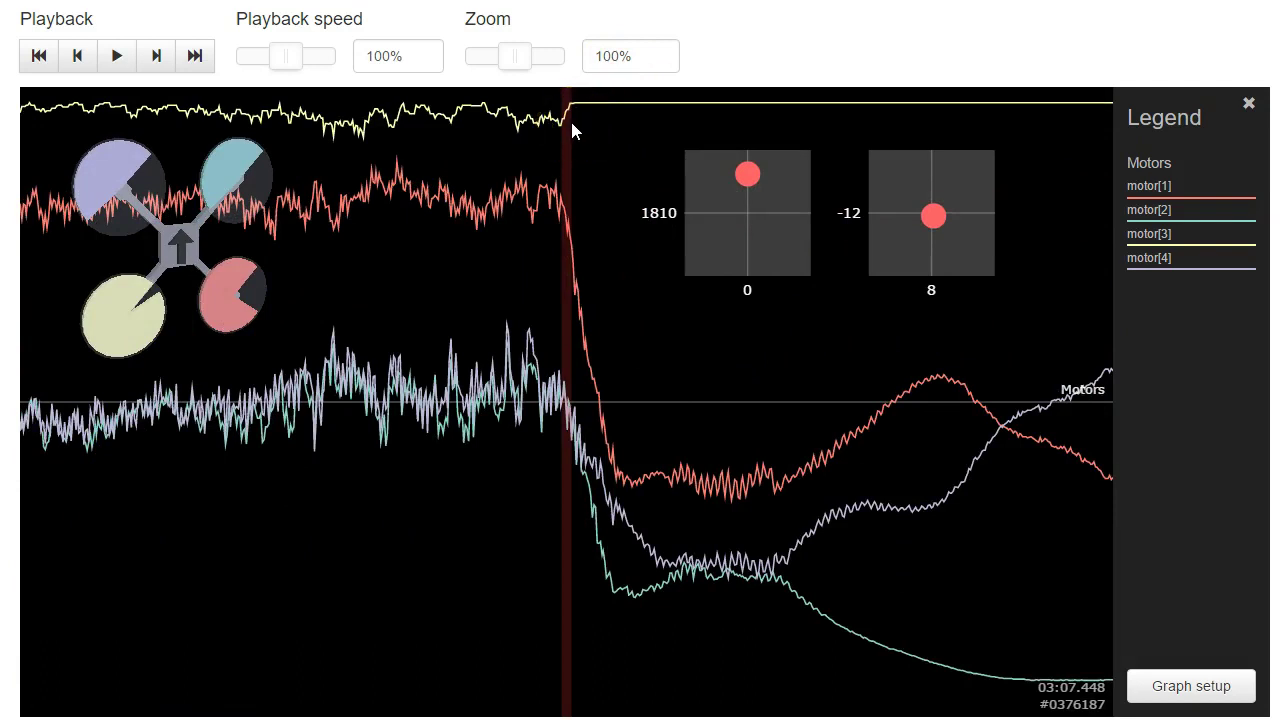
drag(570, 116, 556, 118)
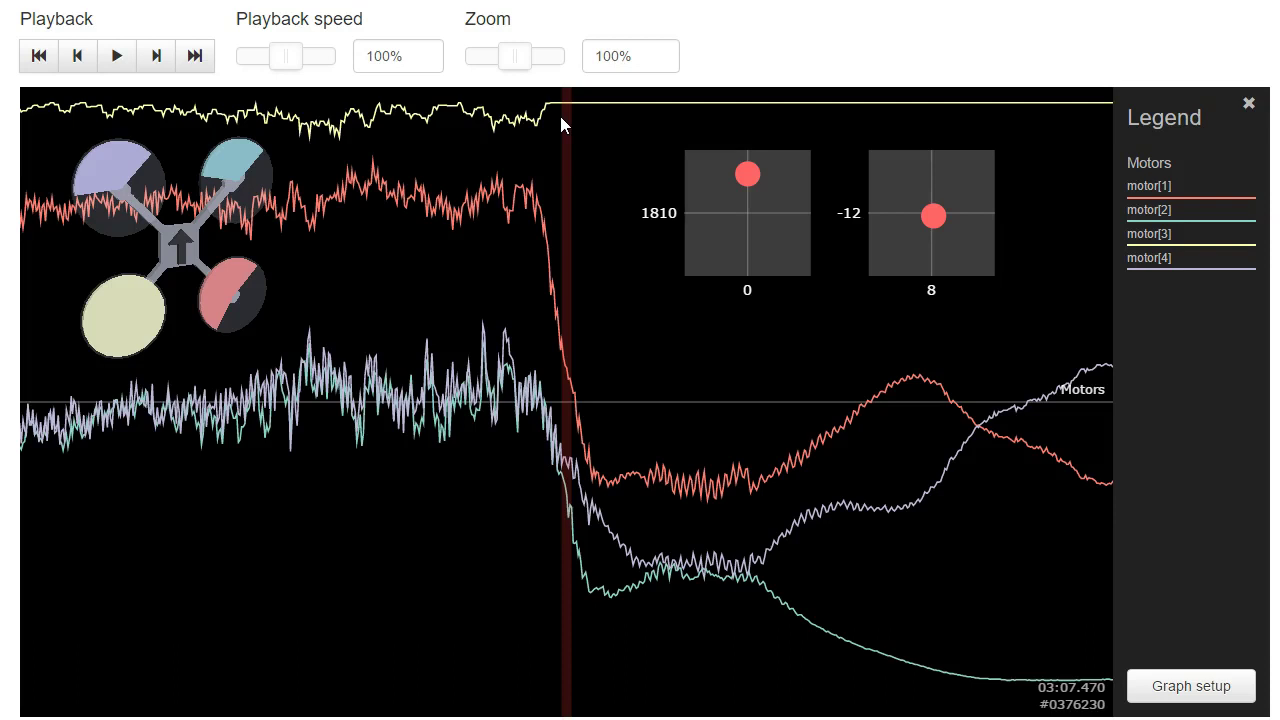
drag(410, 203, 559, 210)
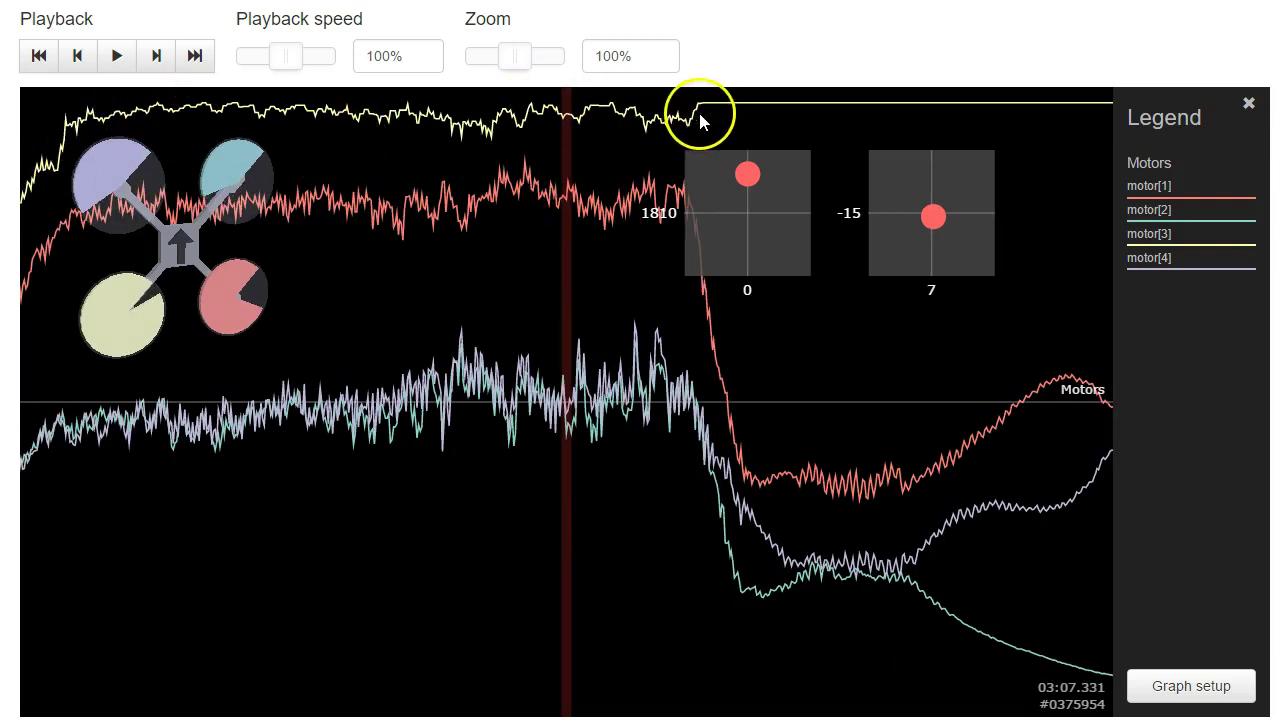
drag(565, 305, 480, 329)
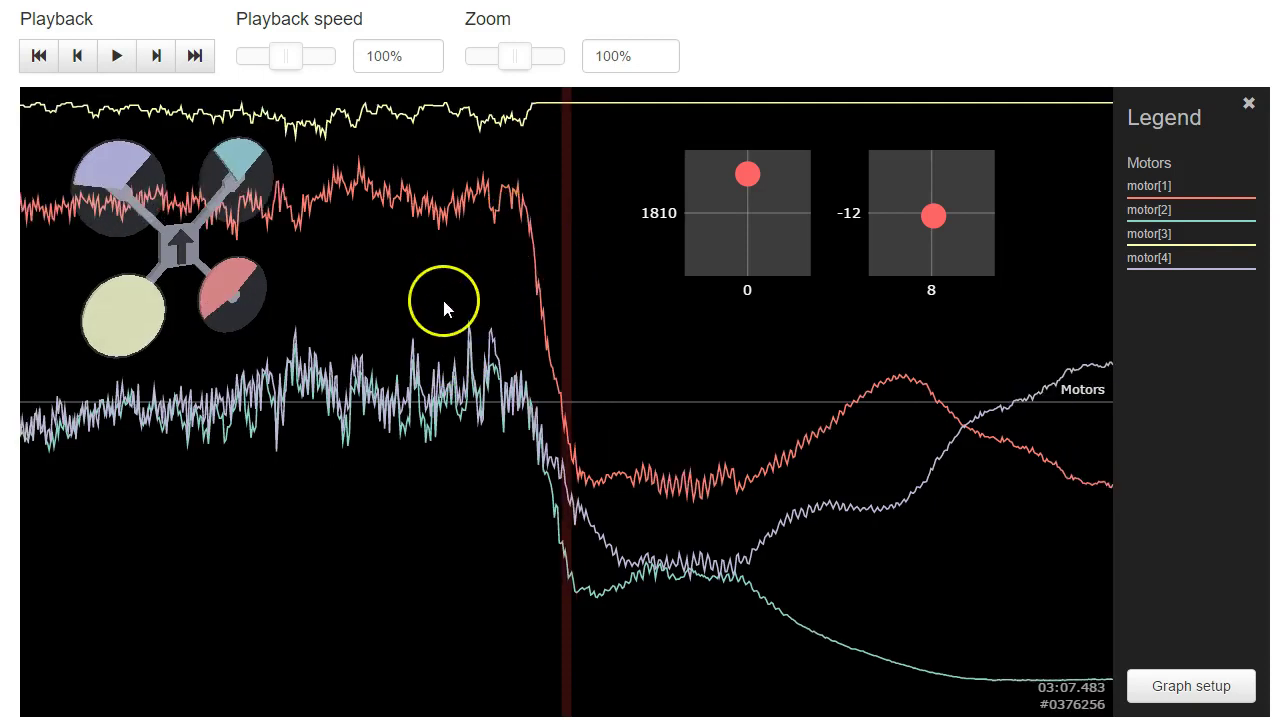
drag(425, 322, 428, 321)
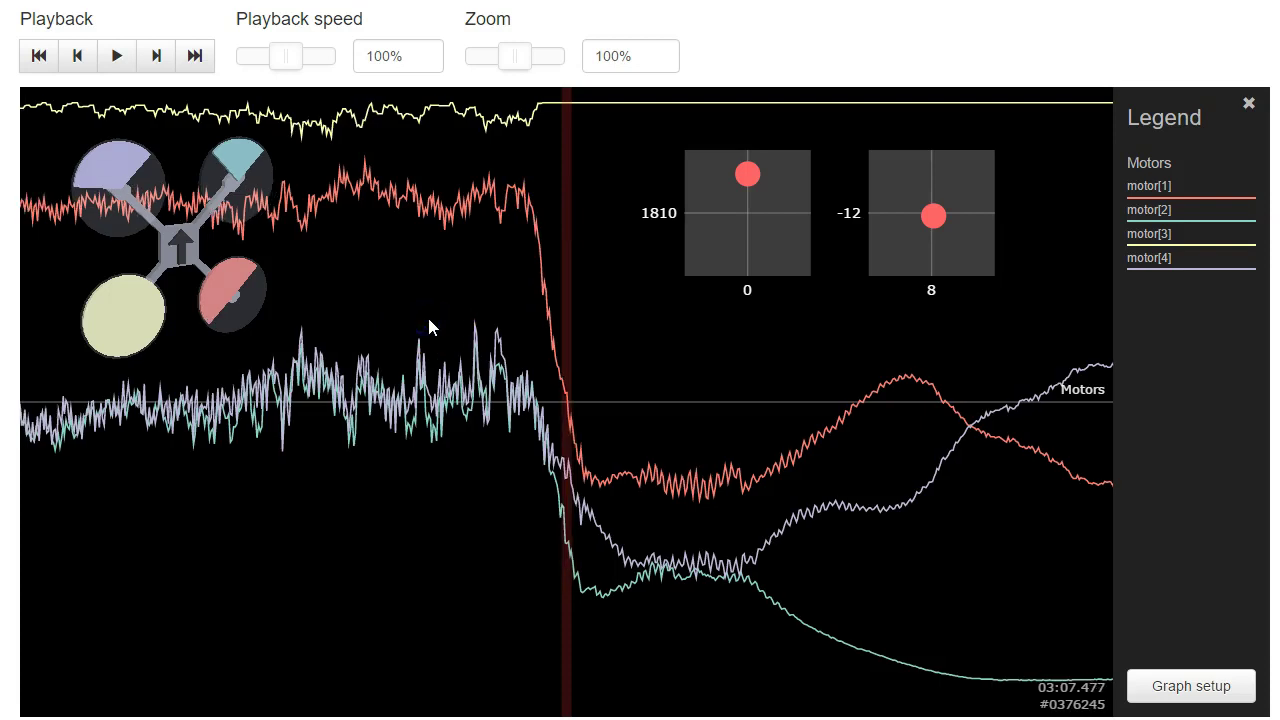